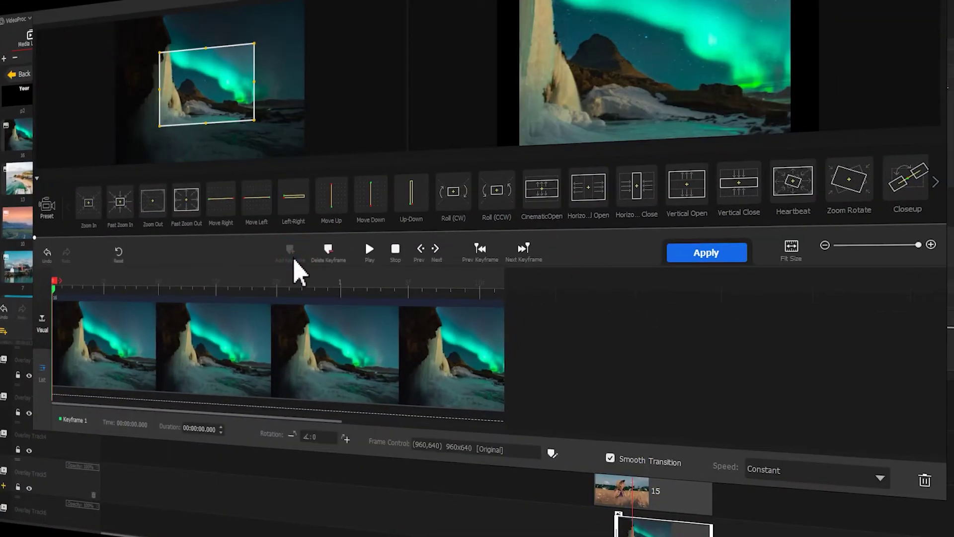
Step: Stretch the aurora photo's motion frame to the full picture and set the playhead to 0.40 s
left_click_drag(158, 122, 109, 163)
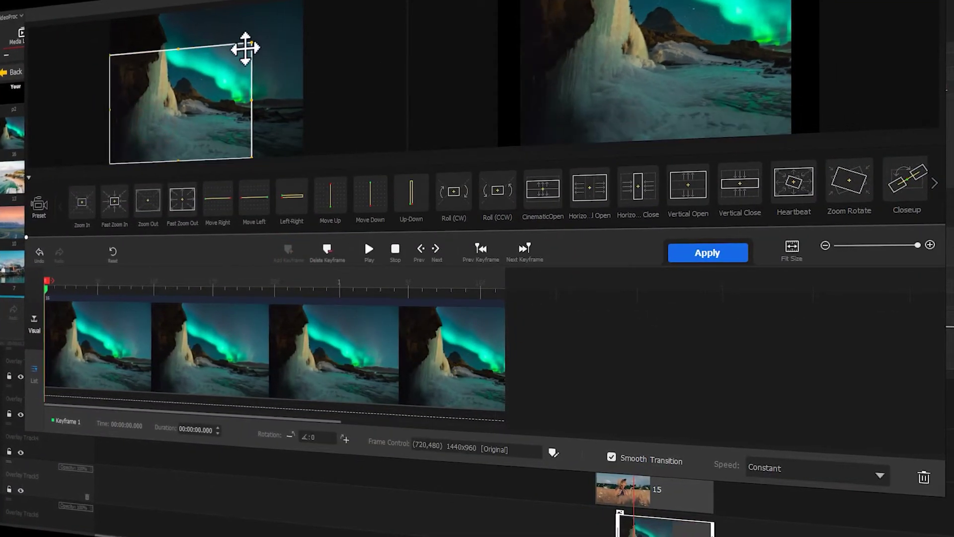
left_click_drag(251, 41, 292, 6)
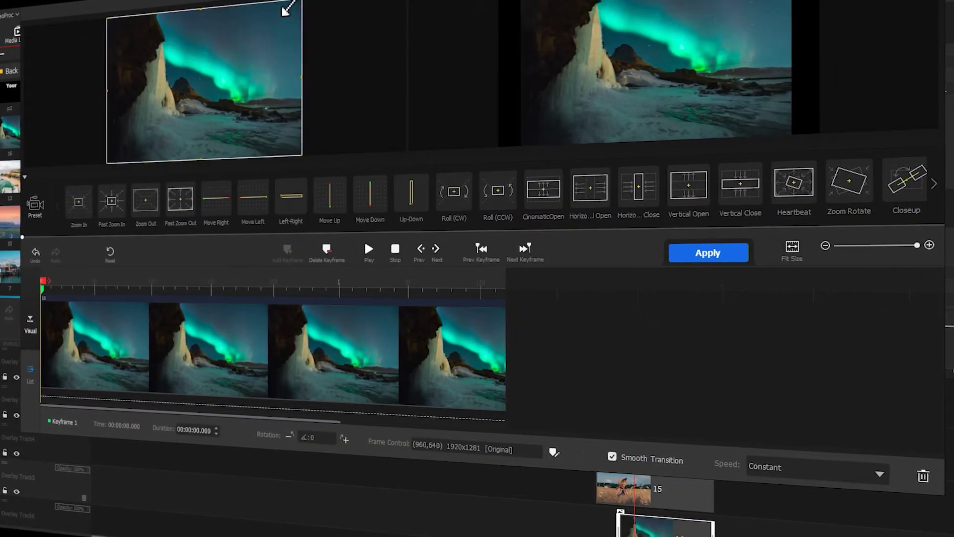
left_click(224, 285)
left_click_drag(222, 285, 145, 288)
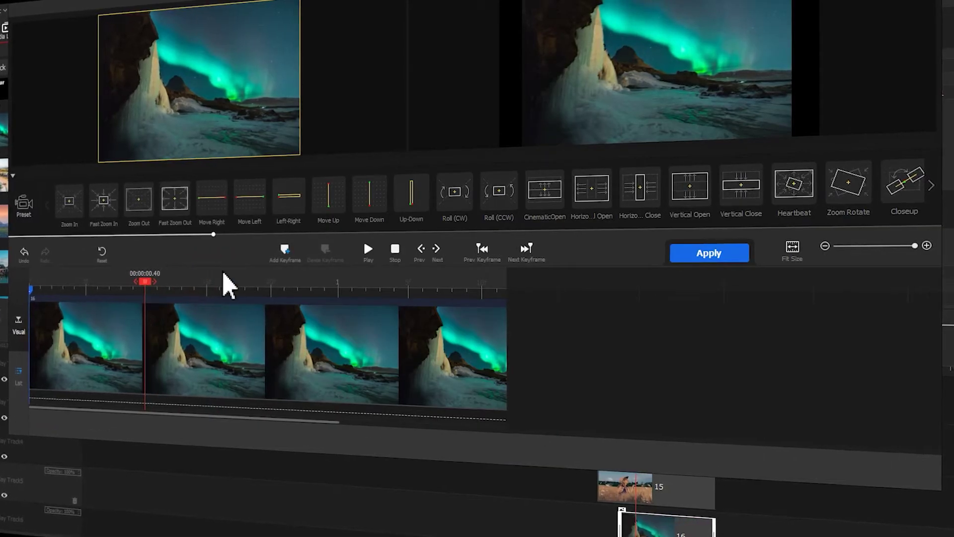
Step: Add a slowing-speed keyframe at 0.40 s, then shift Keyframe 1's framing centre downward
left_click(285, 251)
left_click(808, 466)
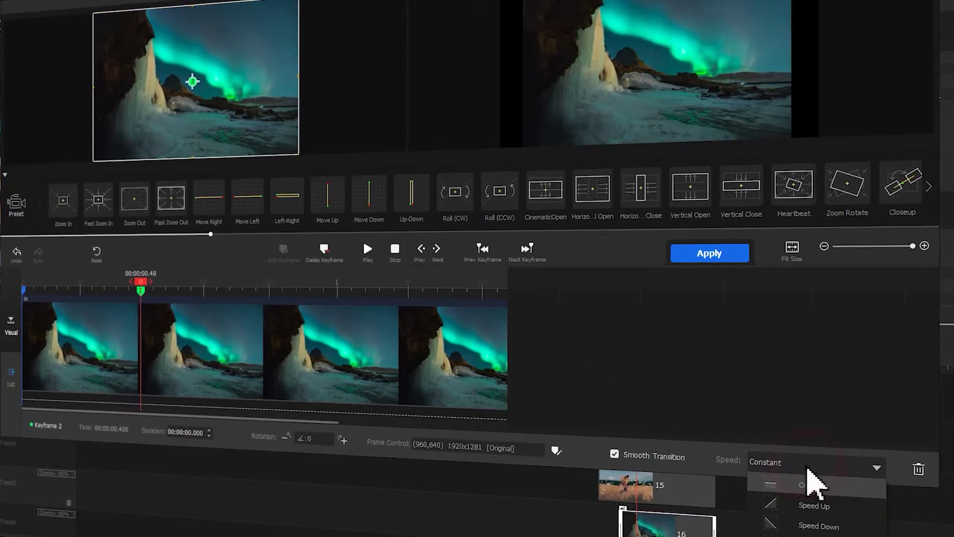
key("Escape")
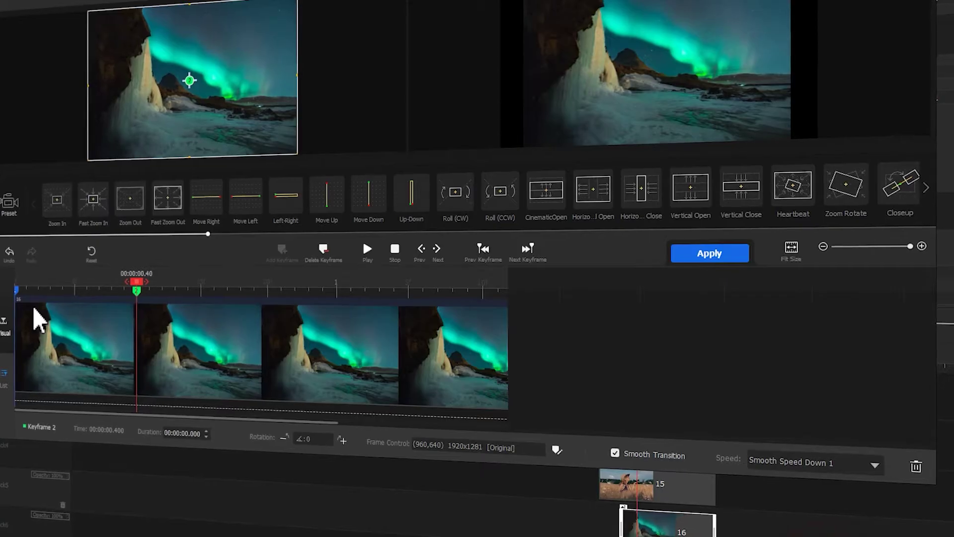
left_click(17, 289)
left_click_drag(188, 79, 180, 264)
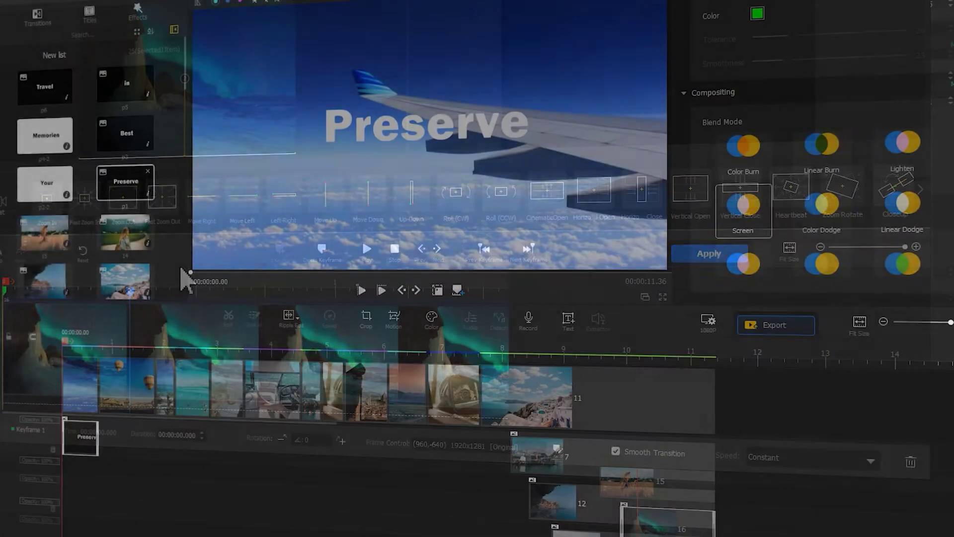
Step: Place the six word images (Your, Best, Memories, in, Travel, Vlogs) end to end on the overlay track
left_click_drag(41, 182, 110, 443)
left_click_drag(122, 133, 191, 440)
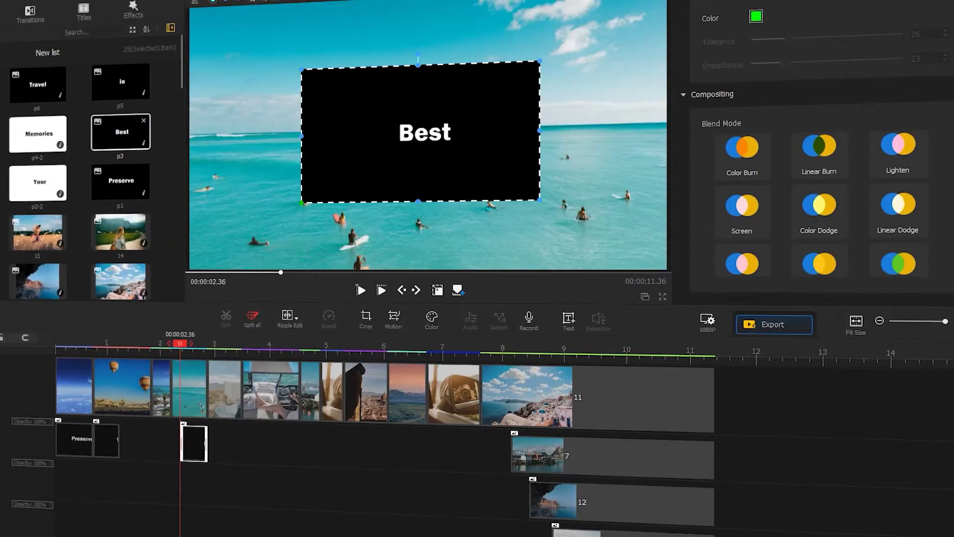
left_click_drag(41, 134, 231, 445)
left_click(110, 92)
left_click_drag(114, 105, 307, 445)
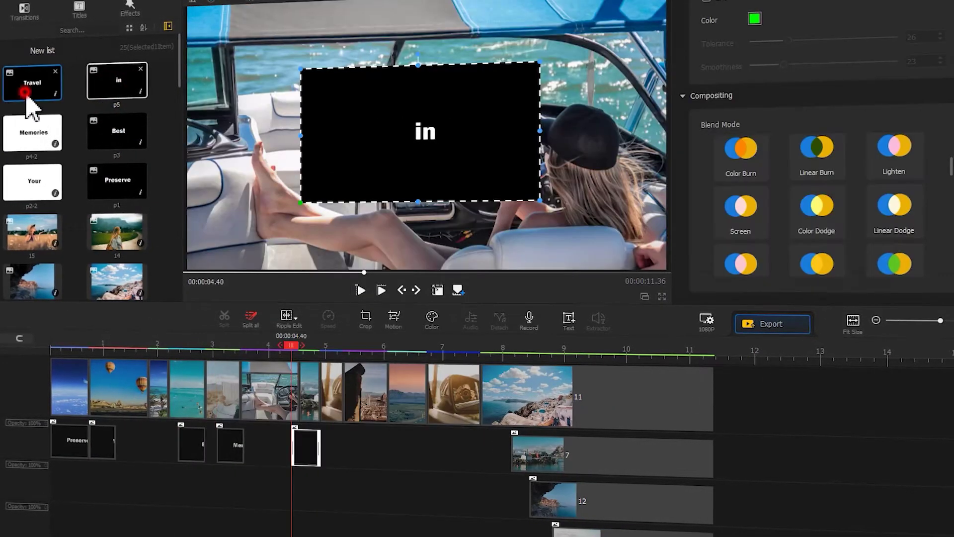
left_click_drag(26, 96, 336, 447)
left_click(10, 135)
left_click_drag(10, 134, 420, 458)
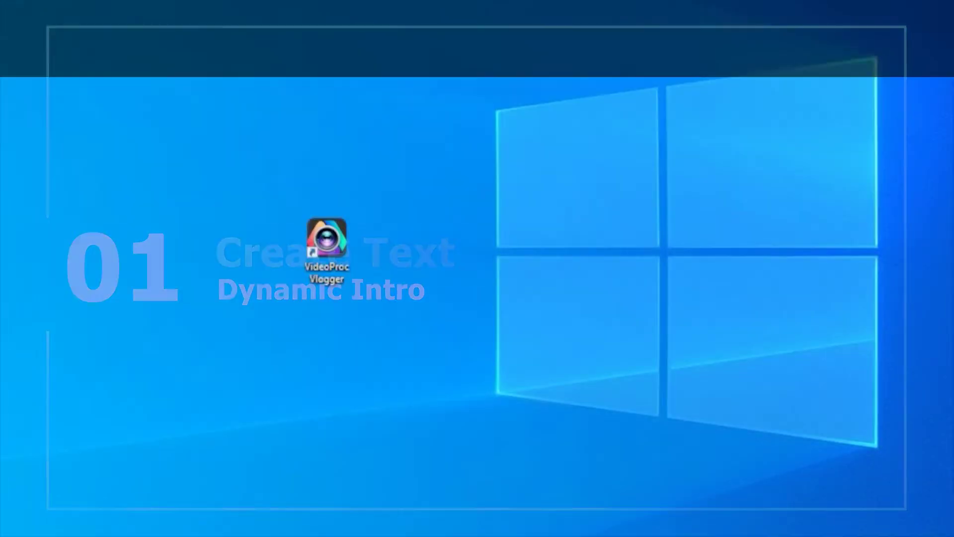
Step: Launch VideoProc Vlogger and create a new project named 'dynamic intro'
double_click(347, 238)
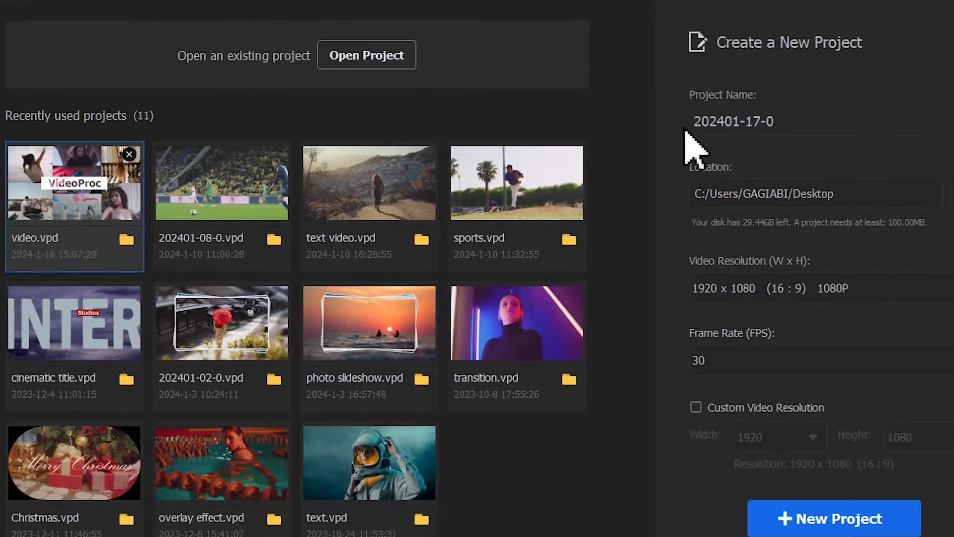
left_click(668, 143)
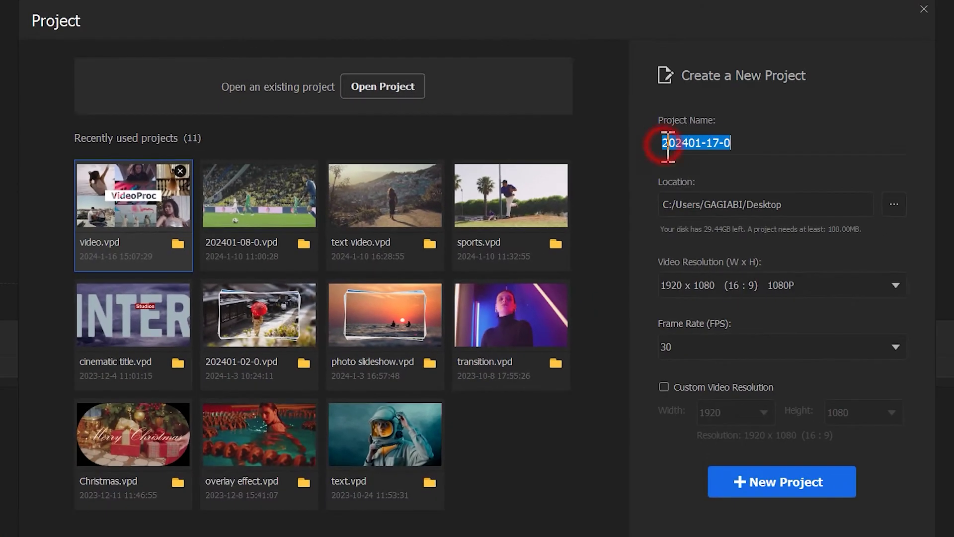
type("dynamic intro")
left_click(745, 482)
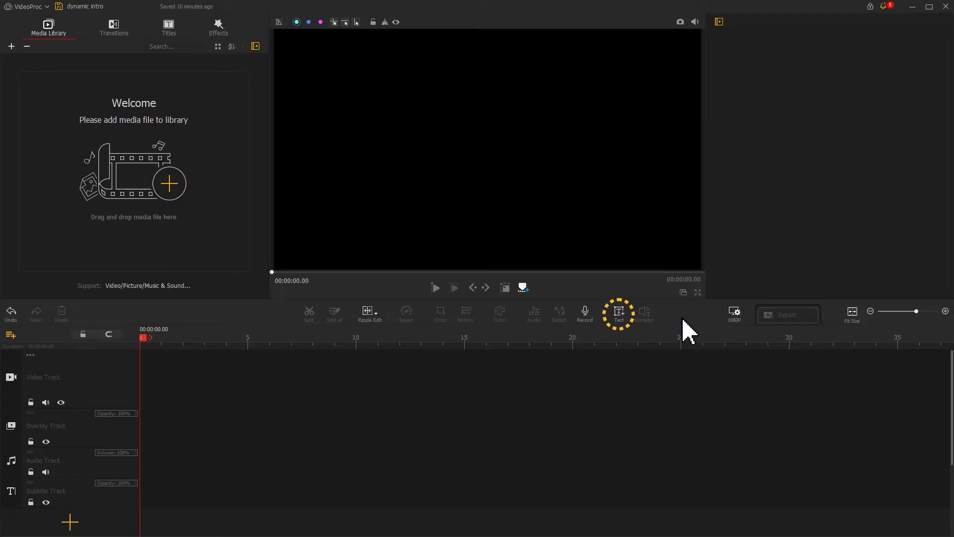
Step: Add a text title and replace the placeholder with 'Preserve'
left_click(620, 317)
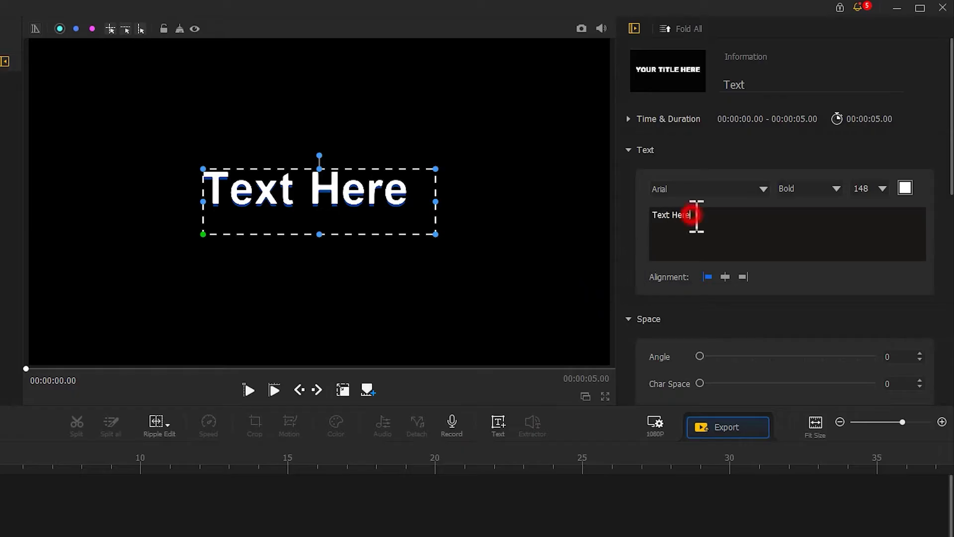
left_click_drag(693, 215, 655, 215)
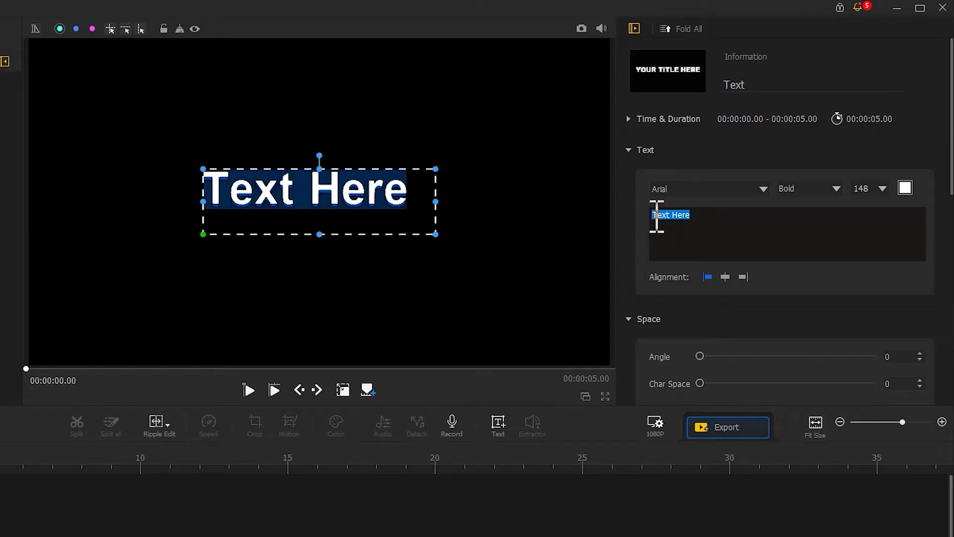
type("Preserve")
Step: Set the title to Franklin Gothic Heavy, Regular, size 200, widening the box so it fits one line
left_click(710, 190)
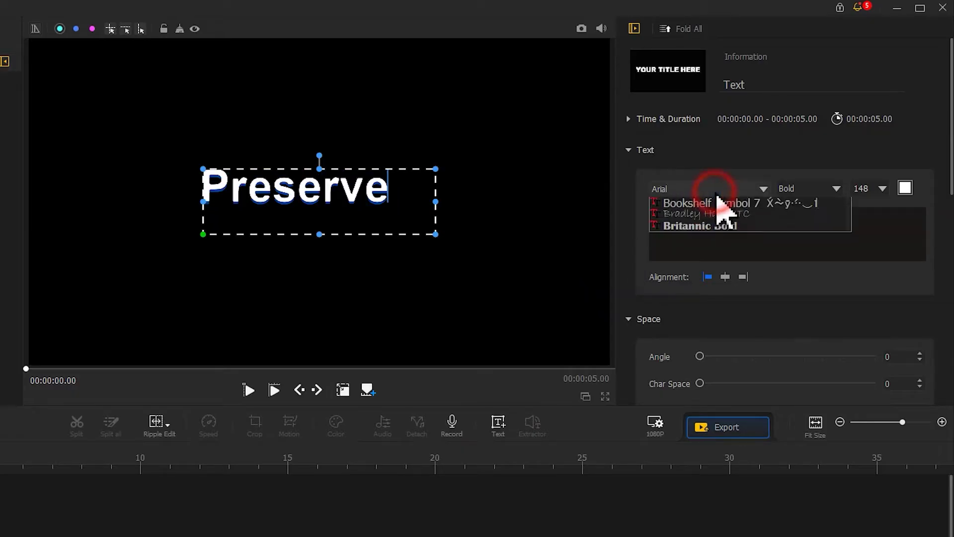
left_click_drag(848, 209, 843, 272)
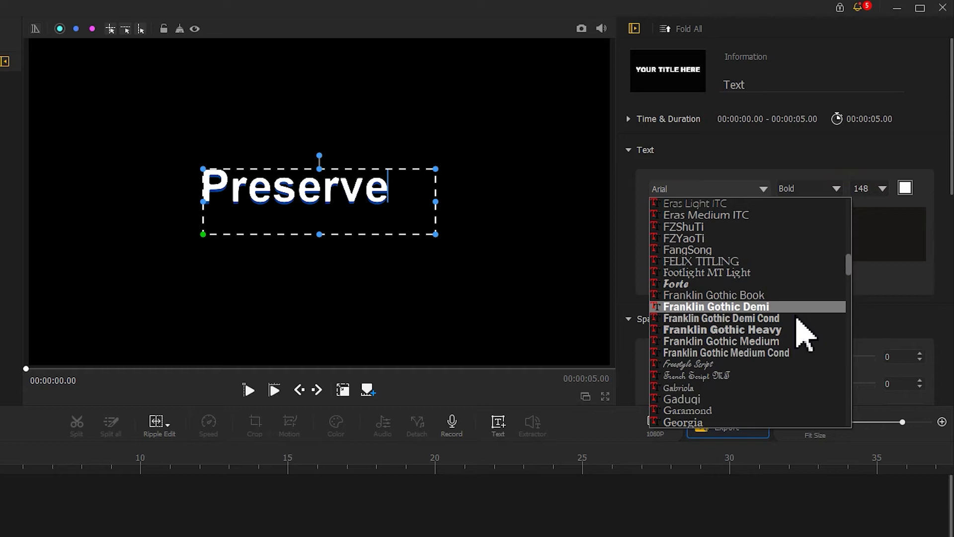
left_click(735, 330)
left_click(810, 190)
left_click(810, 211)
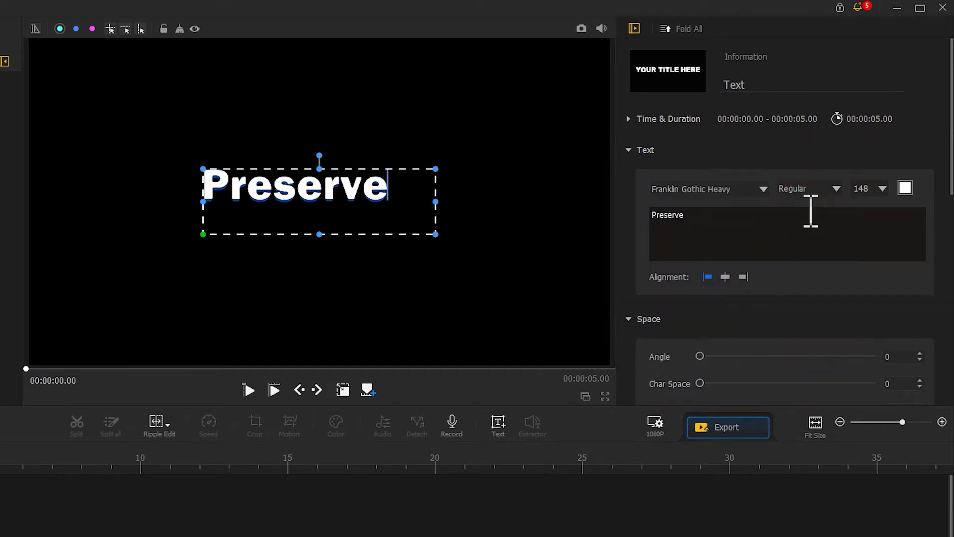
left_click(875, 185)
type("200")
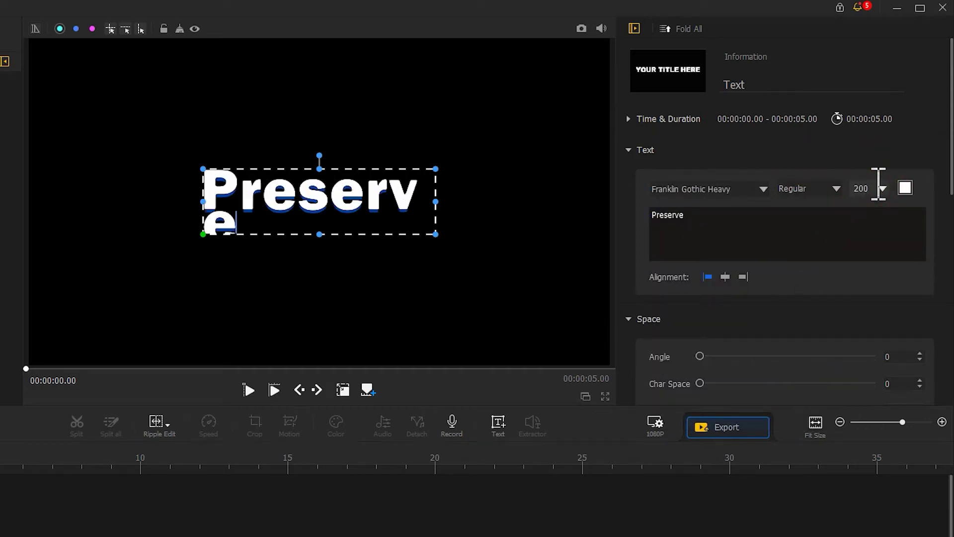
left_click_drag(435, 202, 461, 198)
left_click(344, 392)
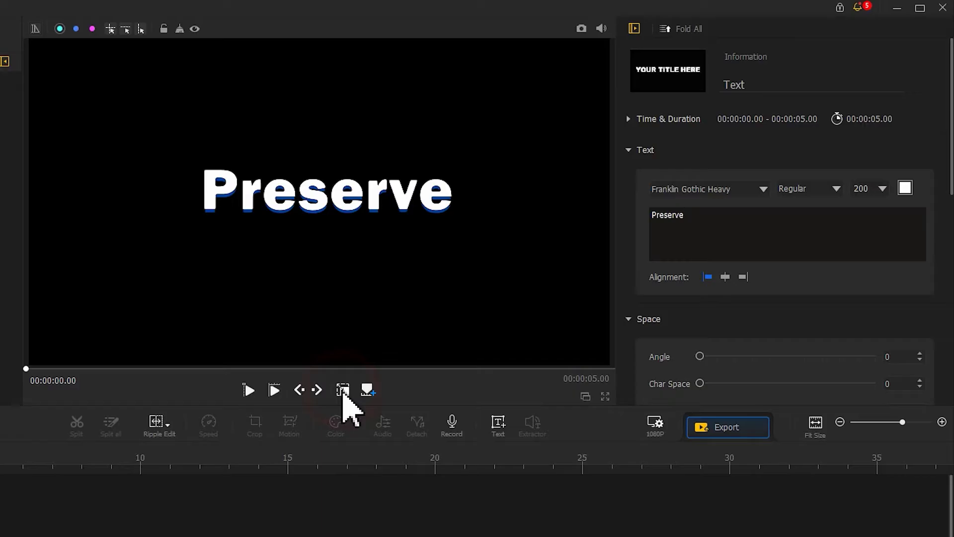
Step: Set the Preserve title's Text Shadow offset to 0 and save a snapshot to Snapshots\dynamic intro
left_click(950, 159)
left_click_drag(950, 159, 914, 393)
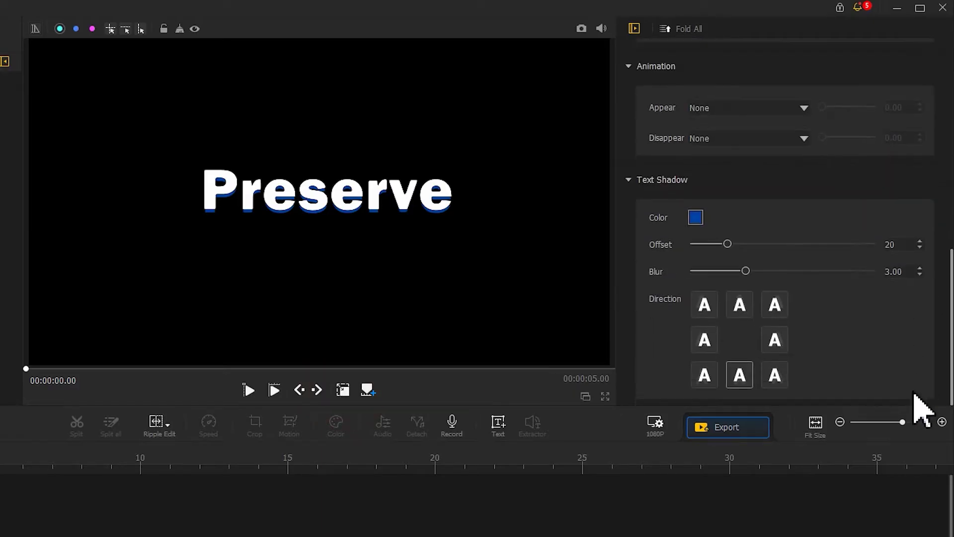
left_click_drag(727, 244, 685, 248)
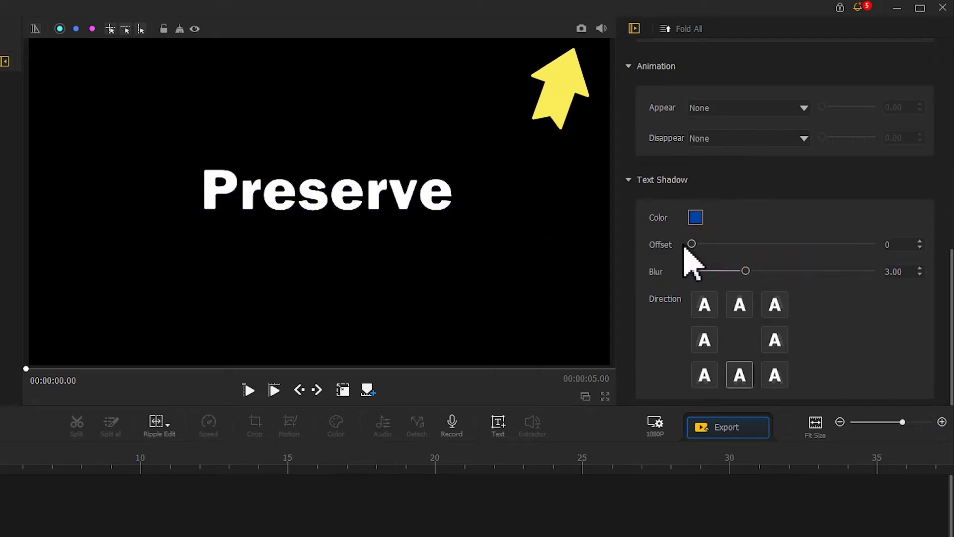
left_click(580, 29)
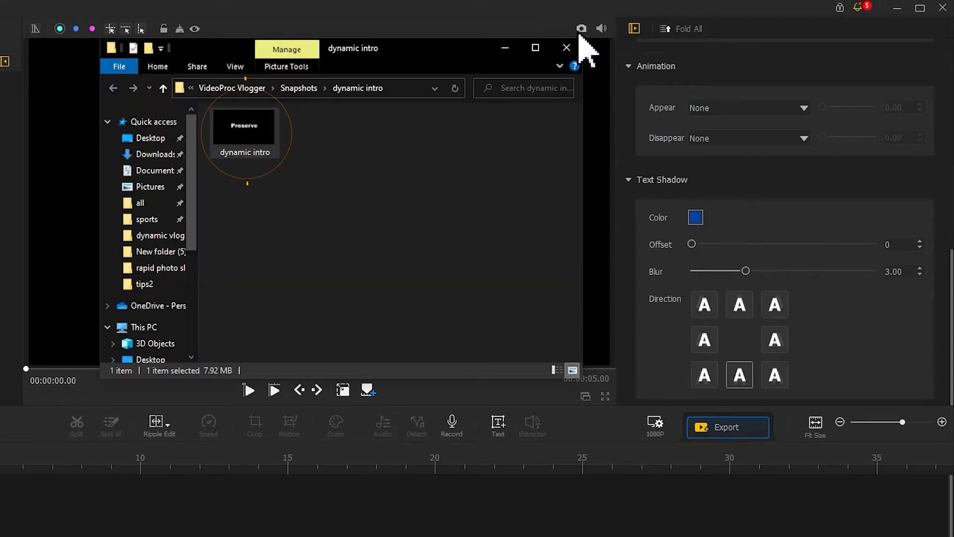
left_click(568, 44)
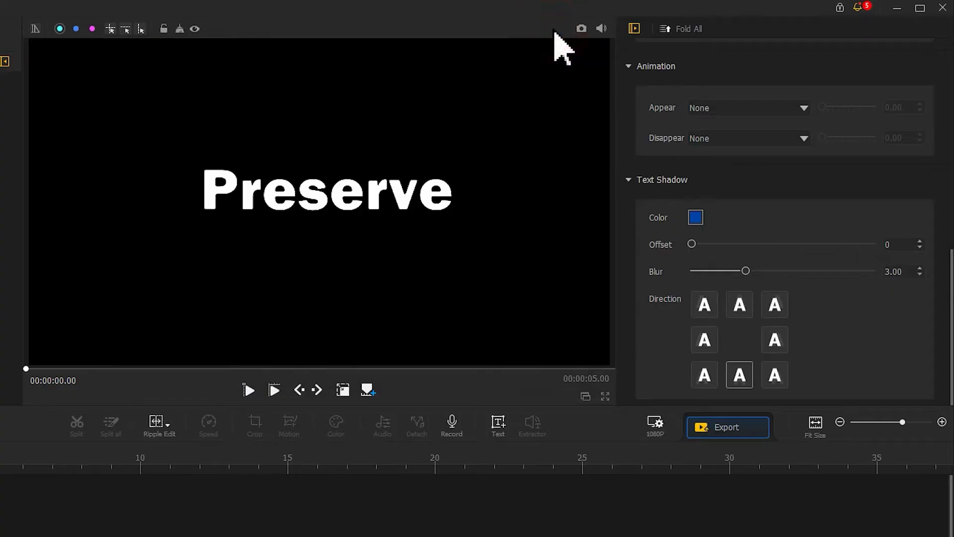
Step: Change the title to 'Your', nudge it right, and save a snapshot of it
left_click_drag(950, 328, 919, 128)
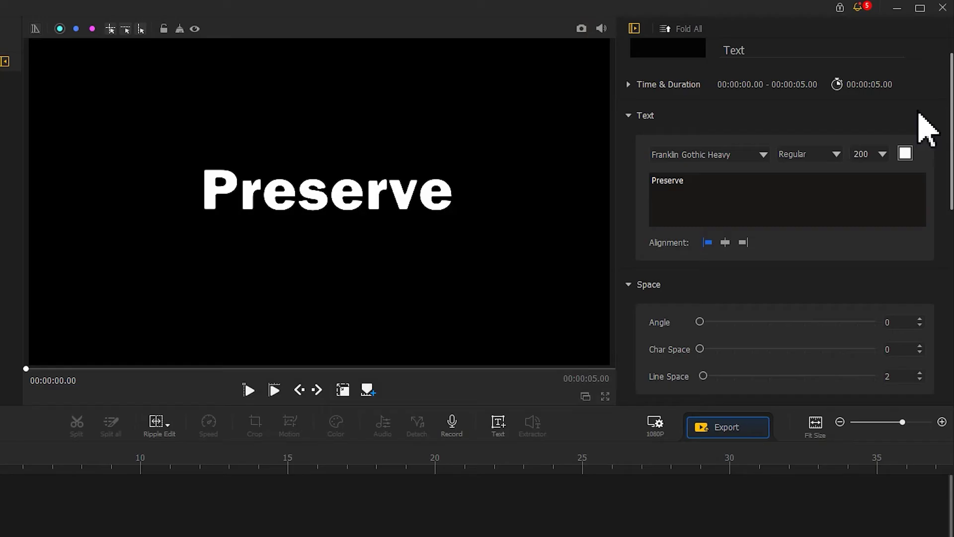
left_click(664, 214)
double_click(714, 222)
type("Your")
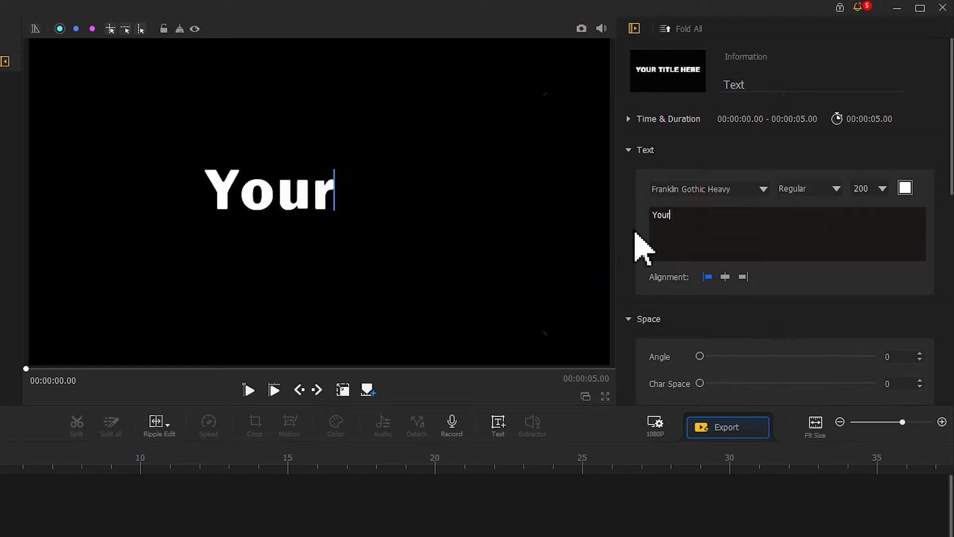
left_click(316, 206)
left_click_drag(316, 206, 368, 207)
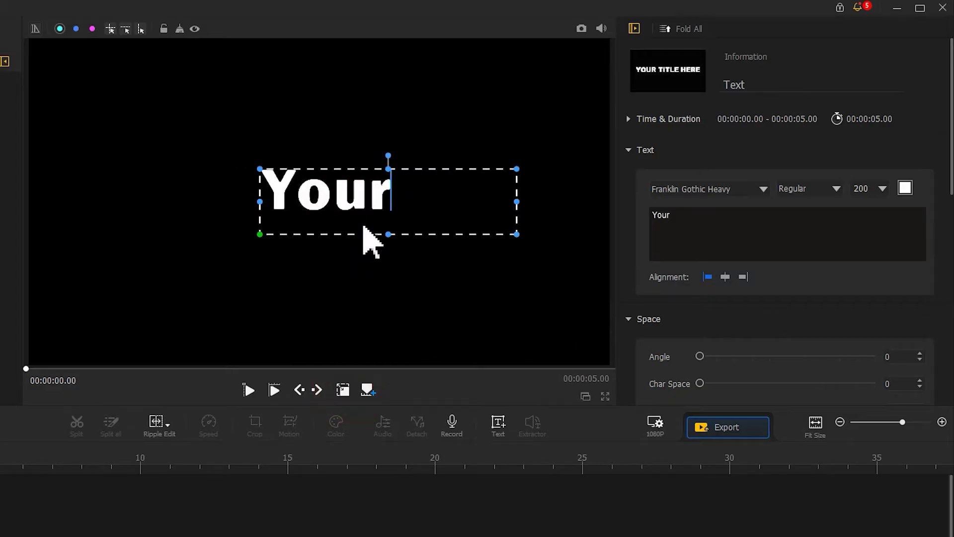
left_click(342, 389)
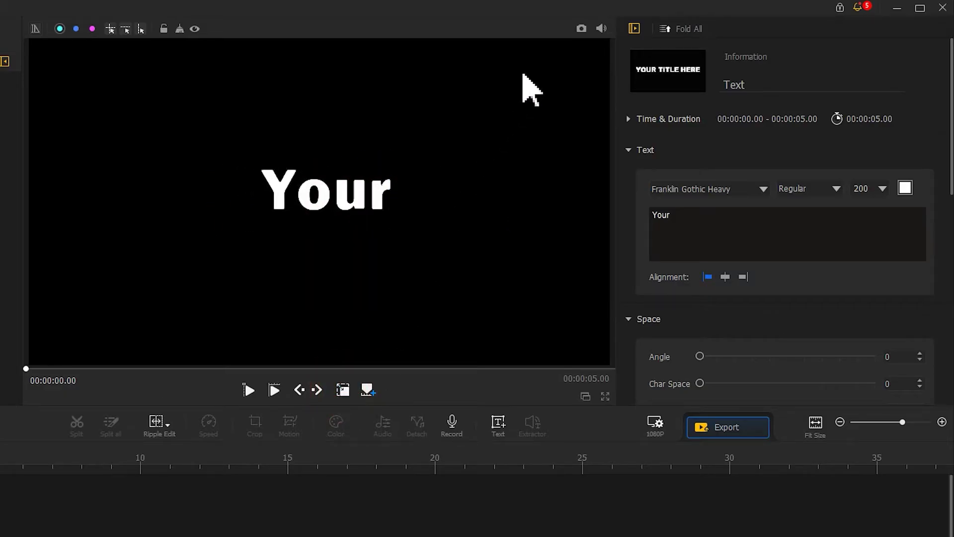
left_click(580, 29)
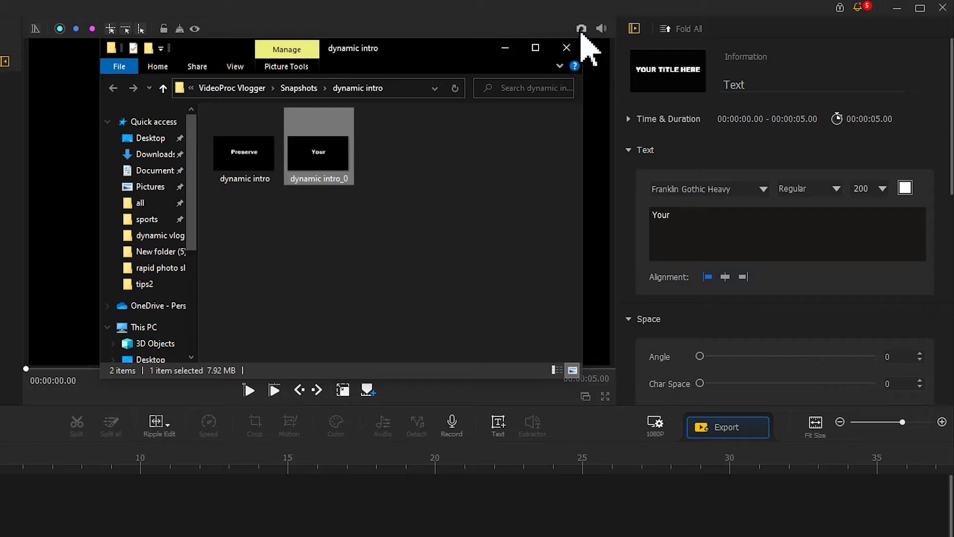
left_click(527, 26)
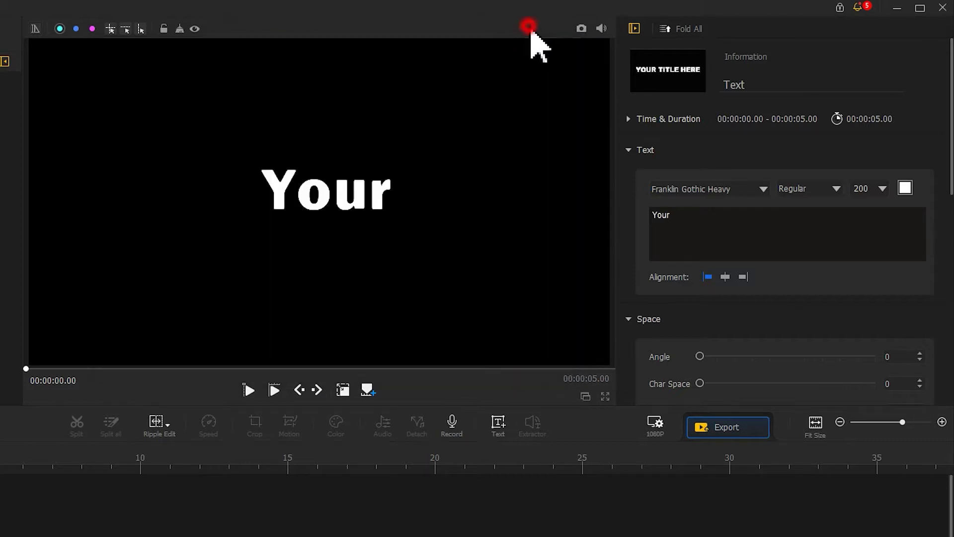
Step: Retype the title as 'Memories', enlarge and centre its box, and save its snapshot
left_click_drag(686, 217, 653, 214)
type("Memories")
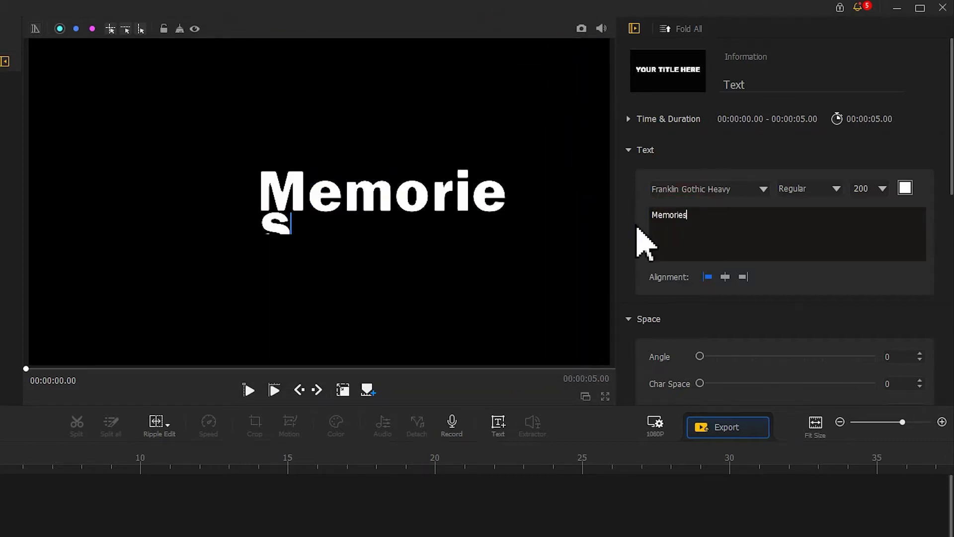
left_click(390, 234)
left_click_drag(390, 233, 390, 259)
left_click_drag(516, 216, 546, 215)
left_click_drag(489, 208, 421, 207)
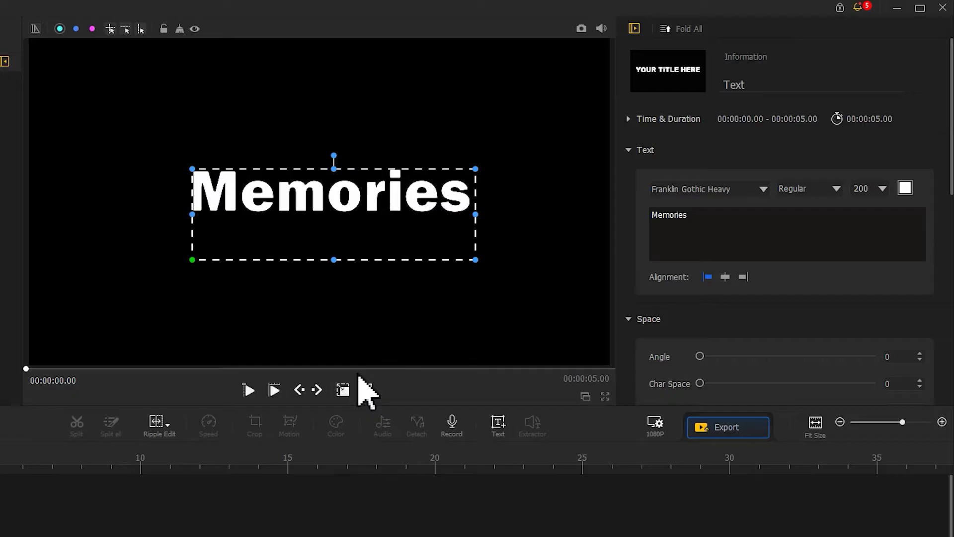
left_click(344, 390)
left_click(581, 28)
left_click(582, 28)
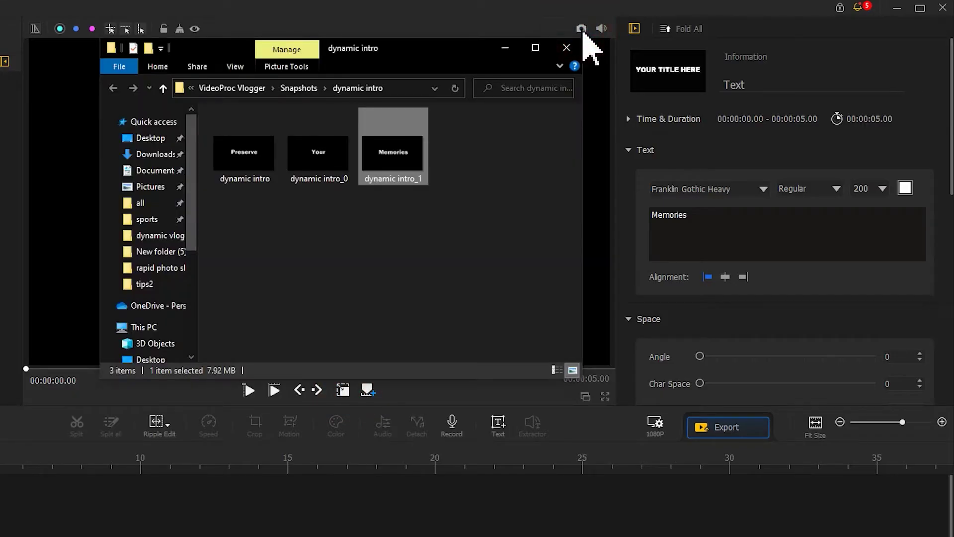
left_click_drag(707, 219, 653, 215)
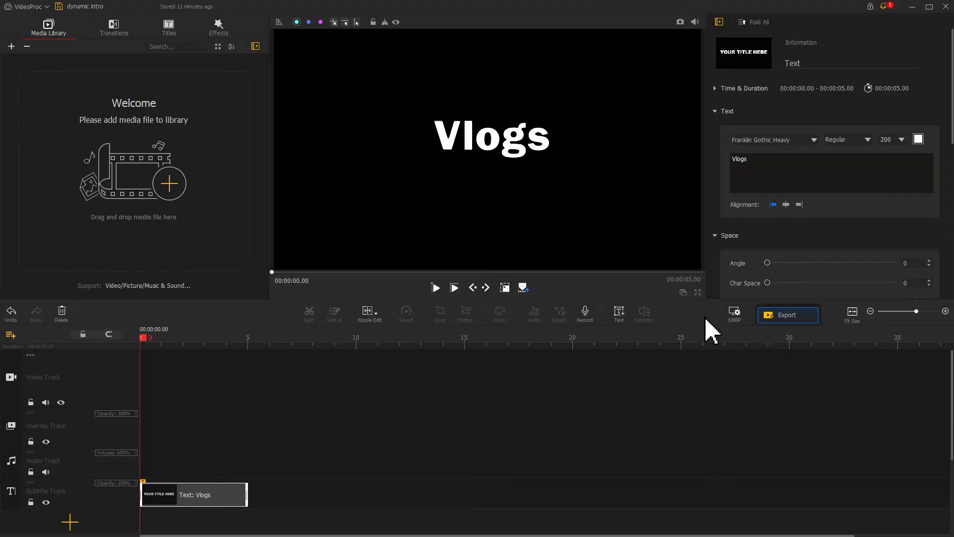
Step: Set the project background colour to White in the 1080P settings
left_click(733, 313)
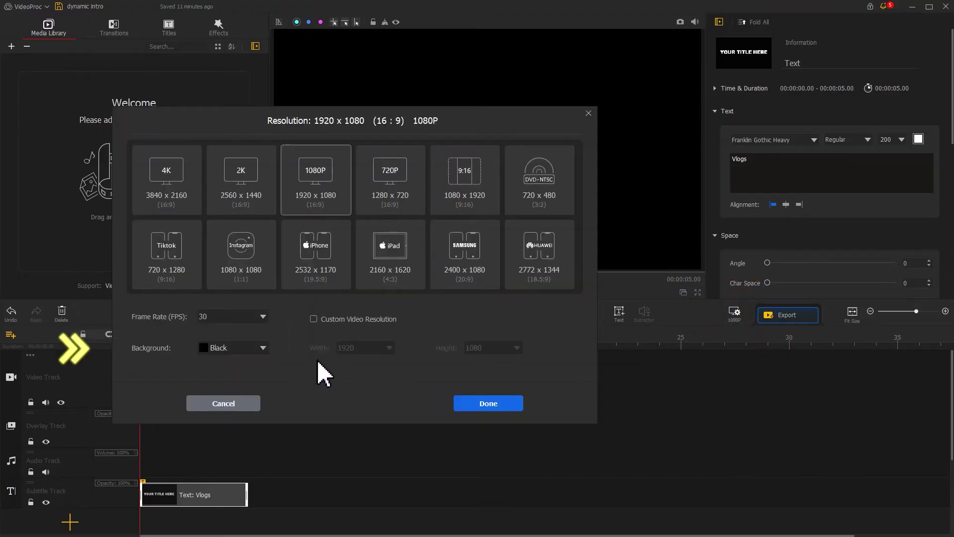
left_click(262, 348)
left_click(243, 431)
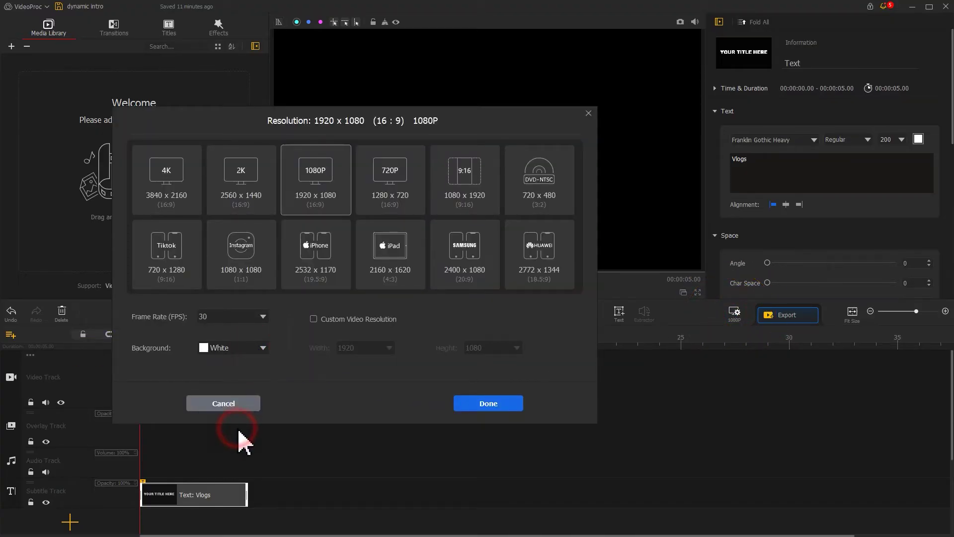
left_click(472, 406)
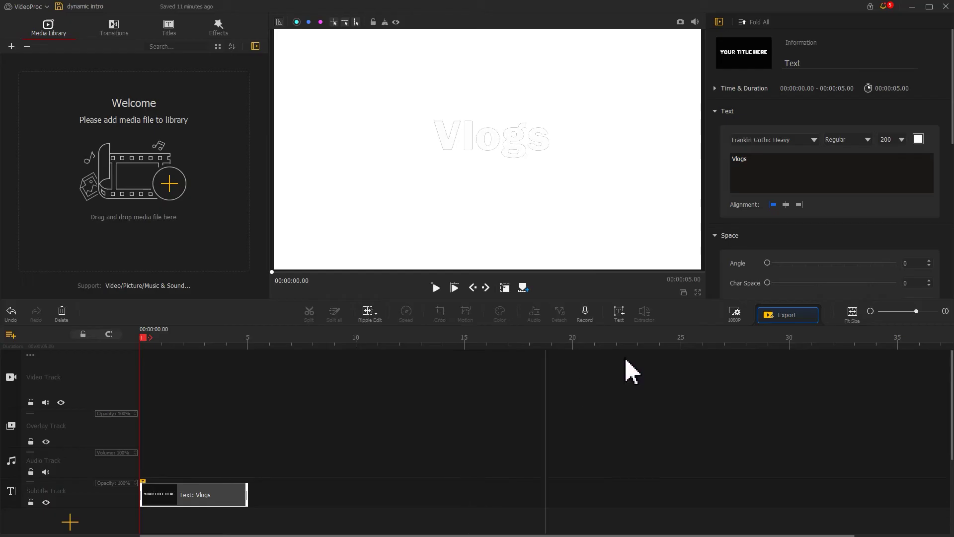
Step: Change the title to 'Your' in pure black text and save a snapshot
left_click_drag(750, 159, 730, 159)
type("Your")
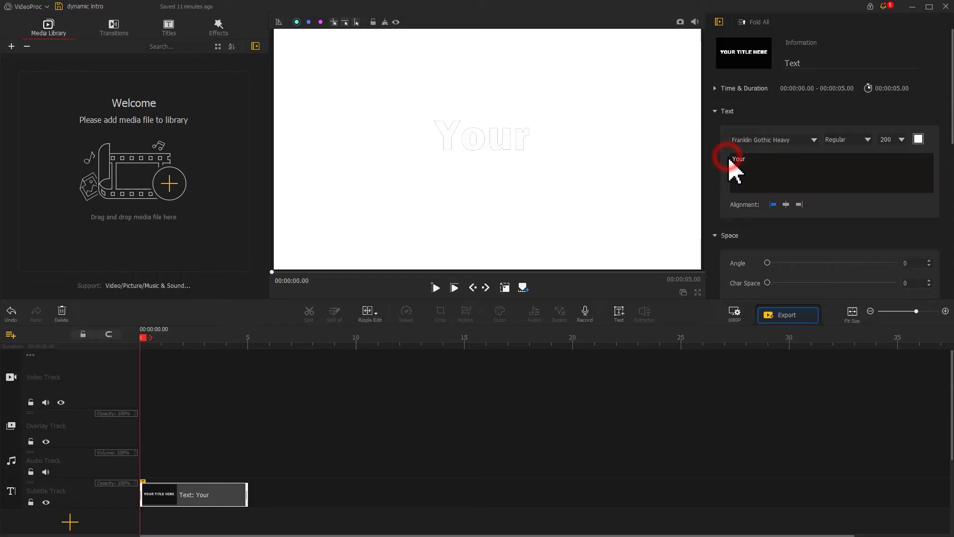
left_click(918, 139)
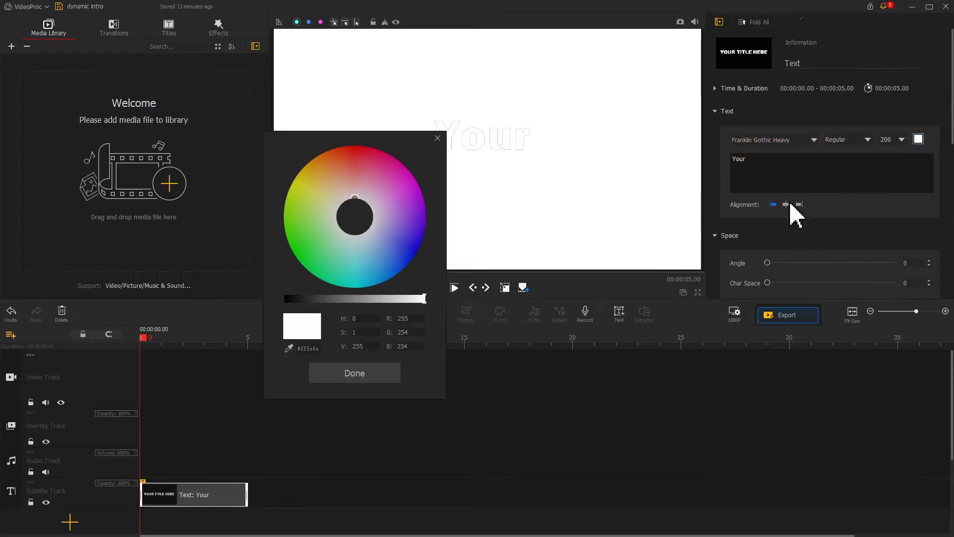
left_click_drag(318, 302, 259, 299)
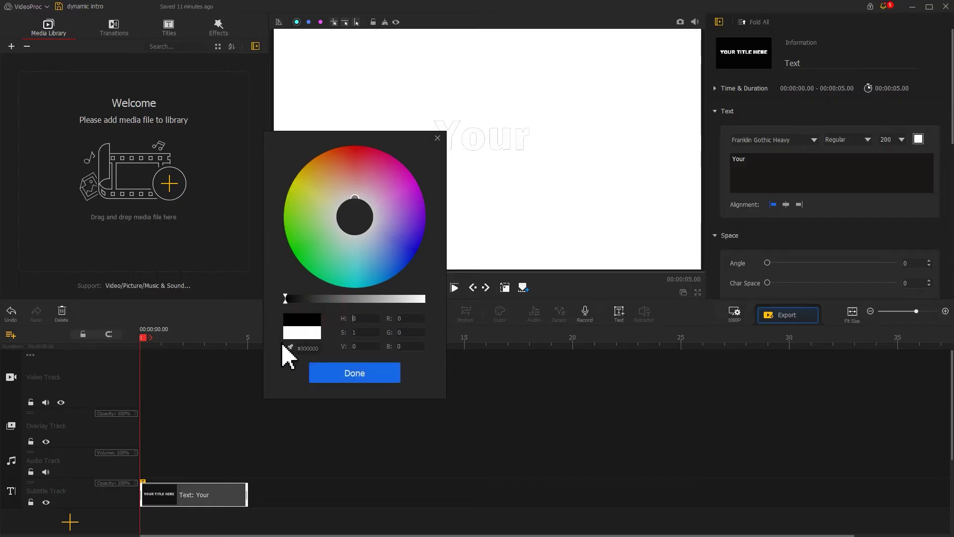
left_click(338, 375)
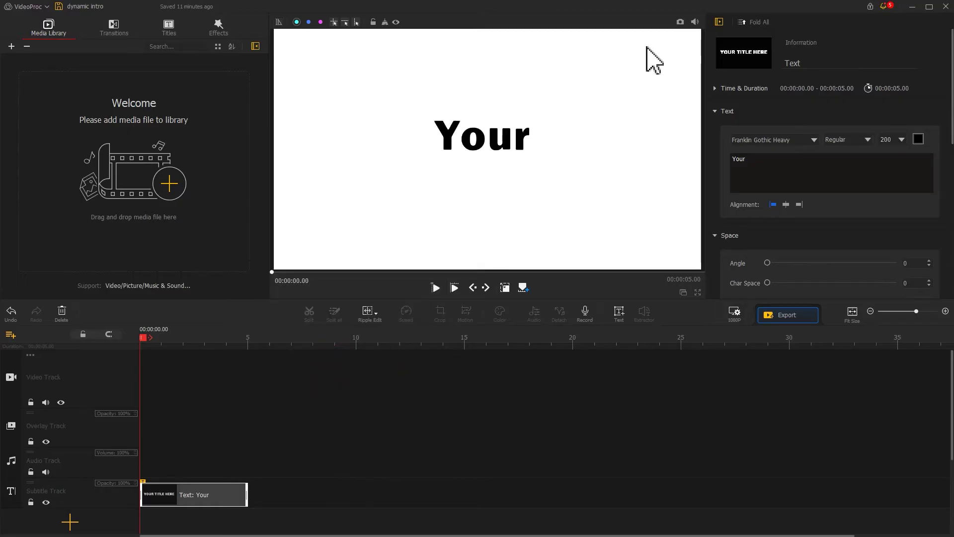
left_click(680, 22)
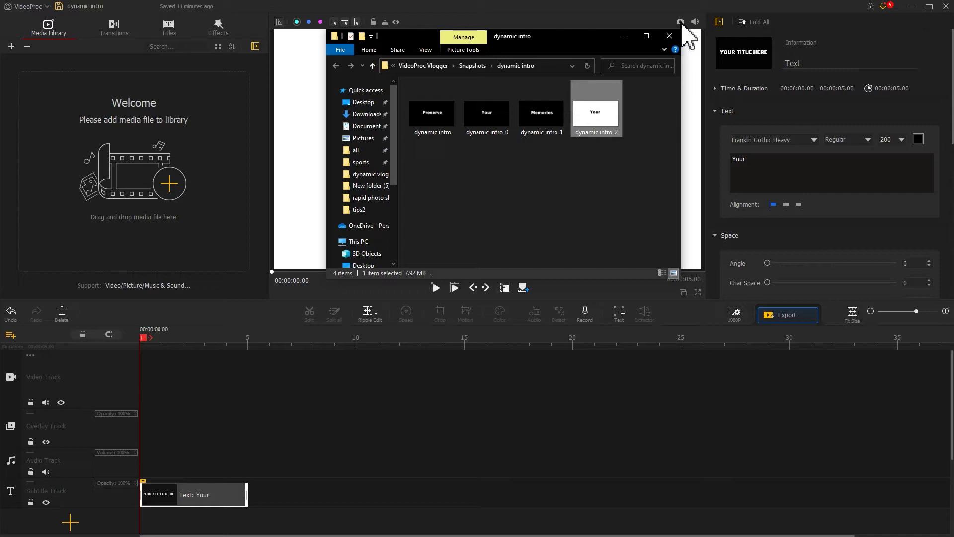
Step: Retype the title as 'Memories' and move it left in the frame
left_click_drag(746, 159, 728, 161)
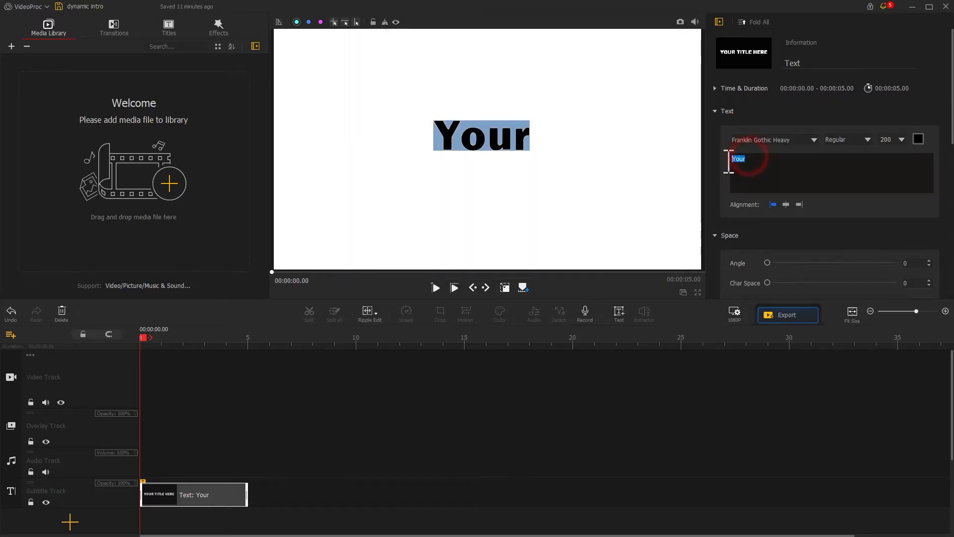
type("Memories")
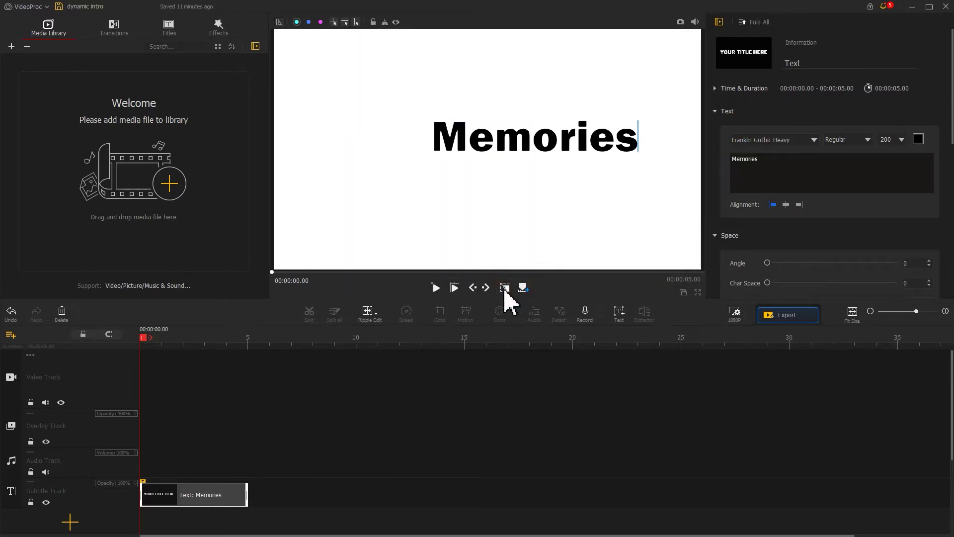
left_click_drag(547, 150, 503, 155)
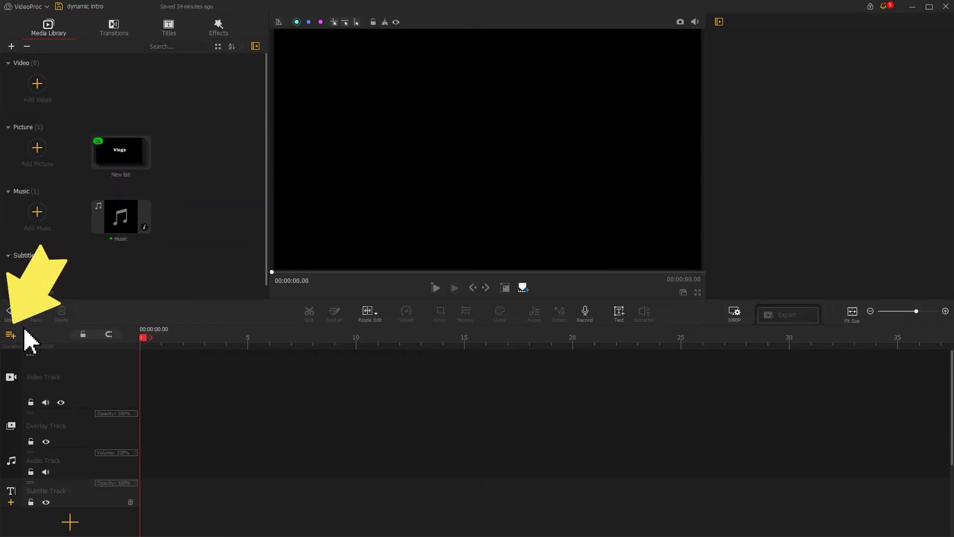
Step: Add five new overlay tracks to the timeline
left_click(10, 334)
left_click(23, 343)
left_click(10, 334)
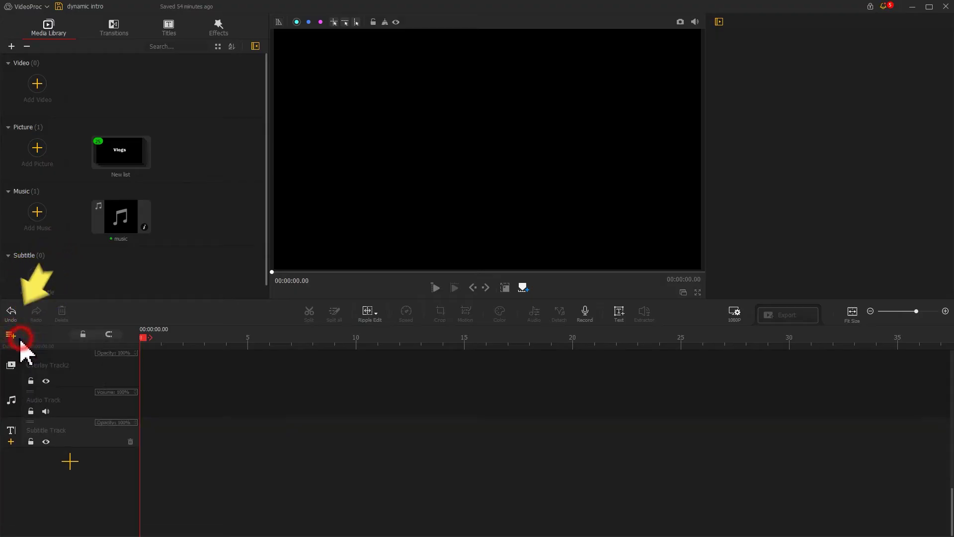
left_click(23, 342)
left_click(10, 334)
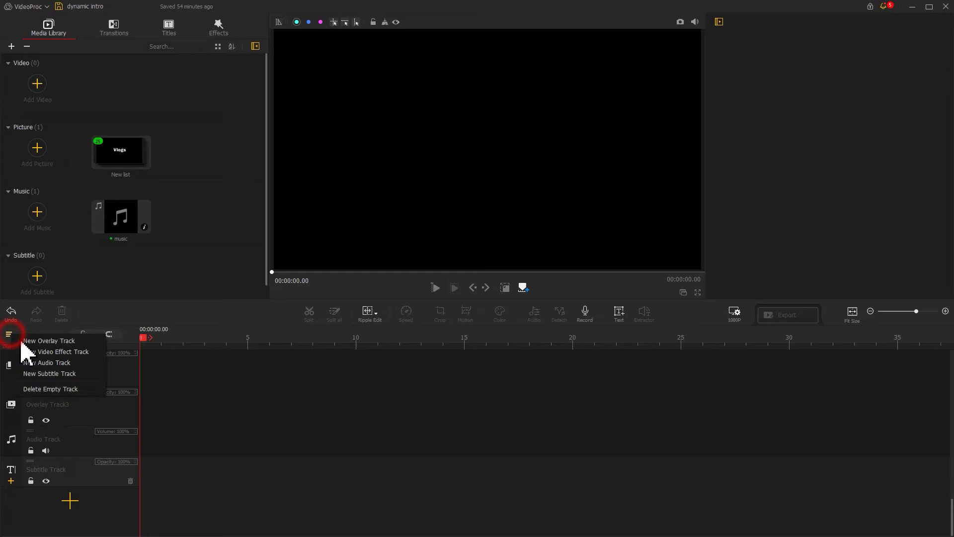
left_click(23, 342)
left_click(10, 334)
left_click(27, 343)
left_click(10, 334)
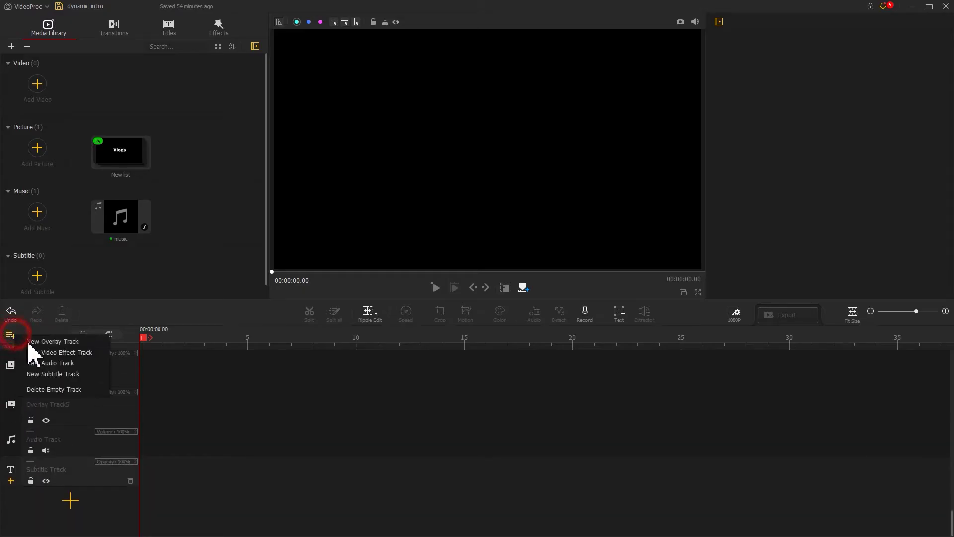
left_click(30, 343)
scroll(165, 444, "up", 5)
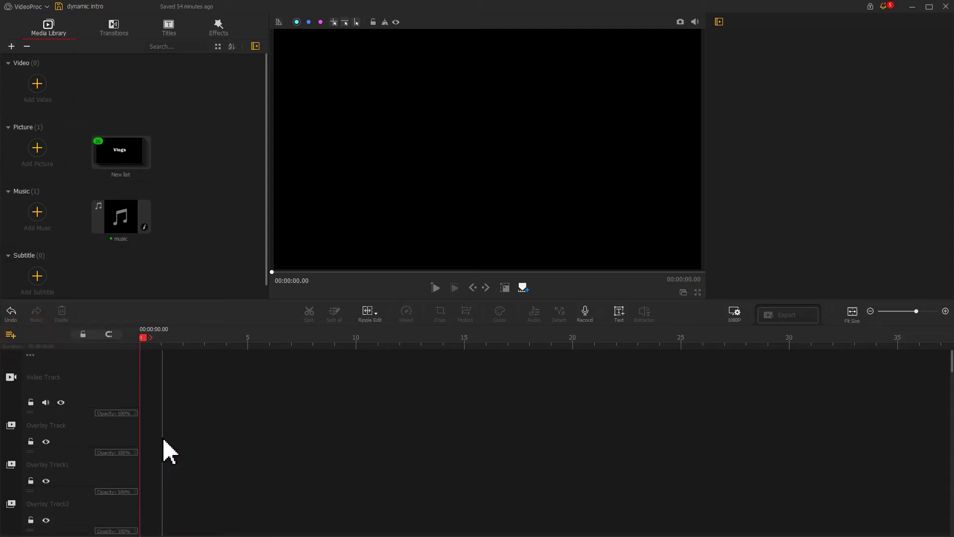
Step: Open the New list folder and drag the travel photos onto the video track
double_click(115, 159)
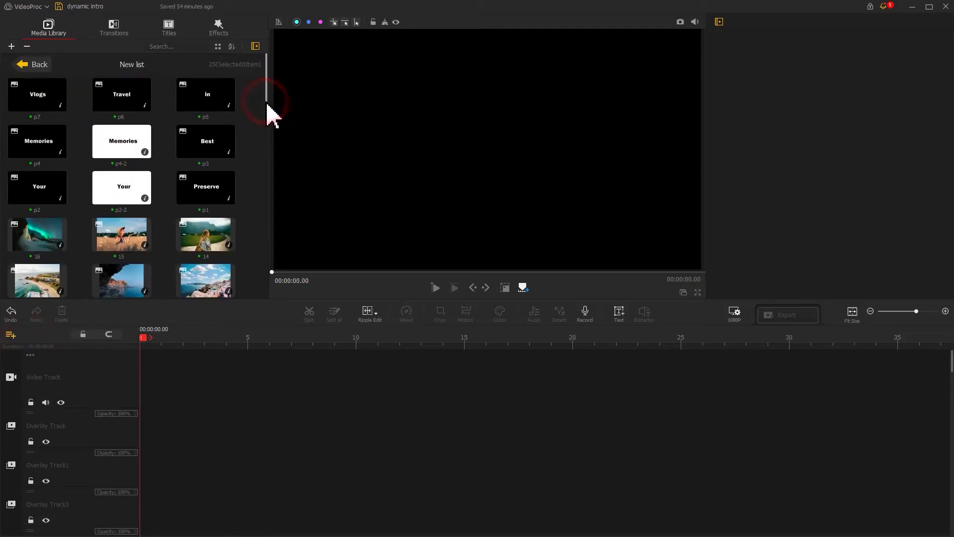
left_click_drag(267, 105, 158, 382)
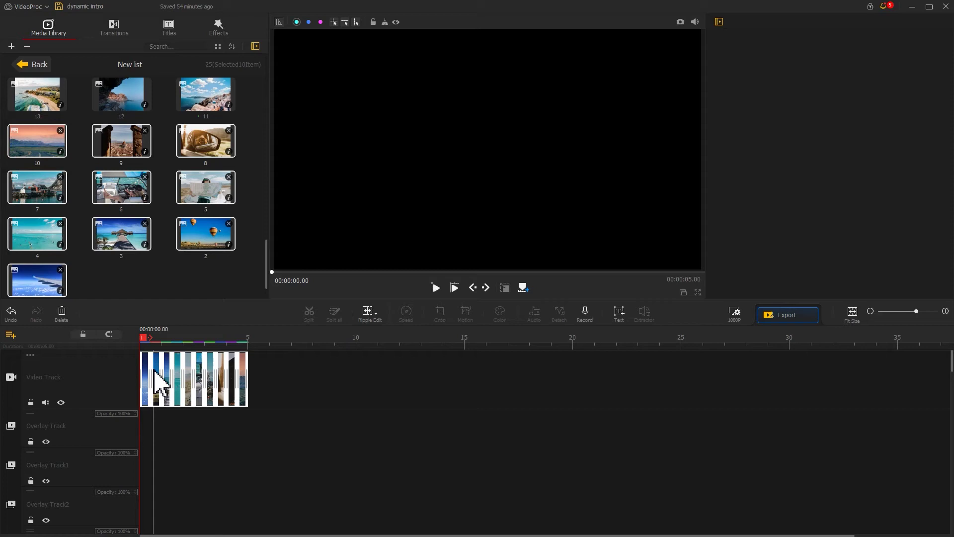
scroll(366, 330, "up", 3)
Step: Retime the first clips: first to 0.73 s, second ending at 1.83 s, third to 0.36 s, fourth lengthened
left_click(226, 388)
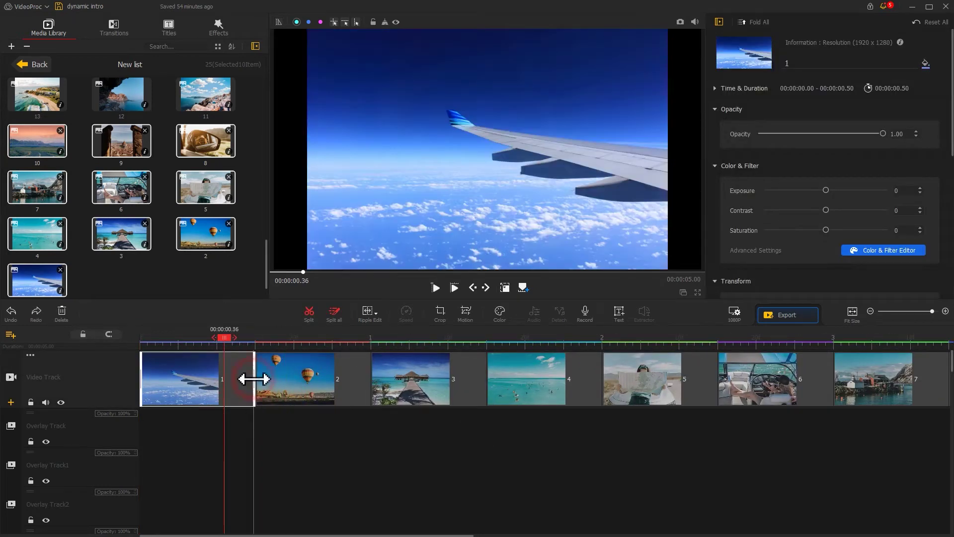
left_click_drag(253, 378, 308, 373)
left_click_drag(424, 373, 562, 380)
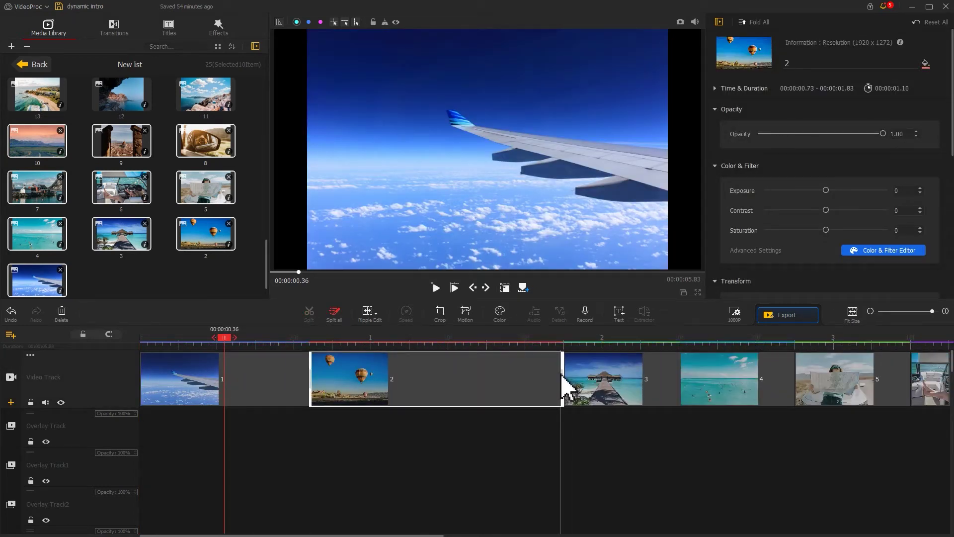
left_click_drag(679, 377, 650, 377)
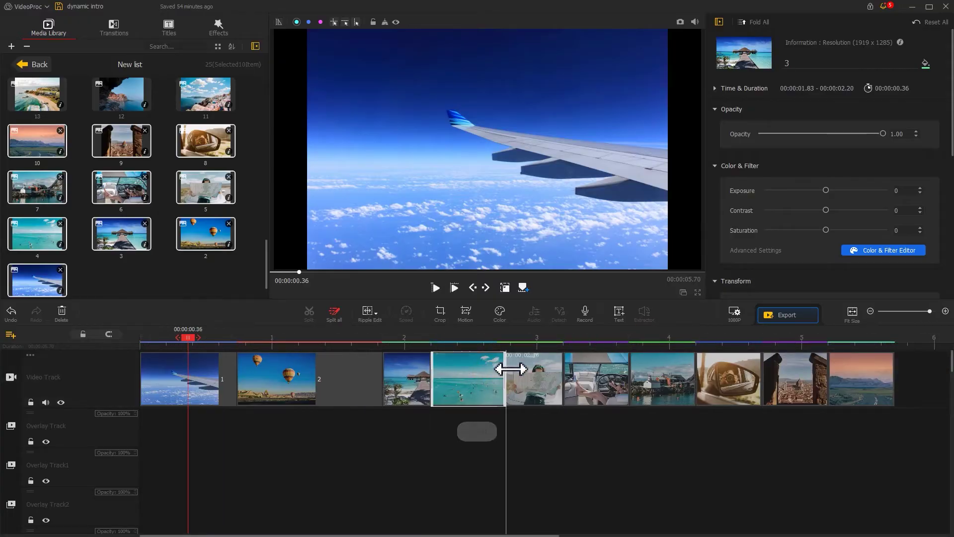
left_click_drag(510, 369, 586, 367)
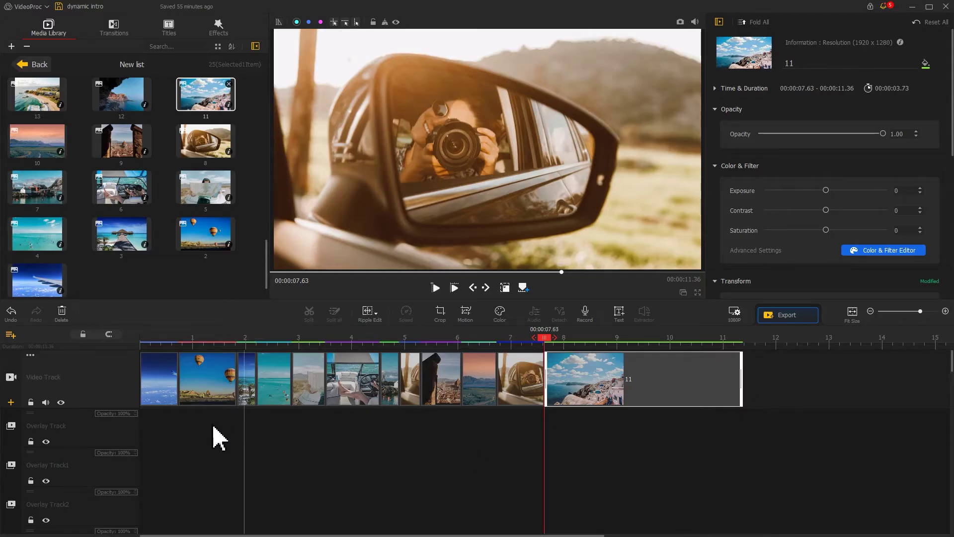
Step: Add a starting motion keyframe on the airplane-wing clip with a 1537x1024 frame
left_click(162, 402)
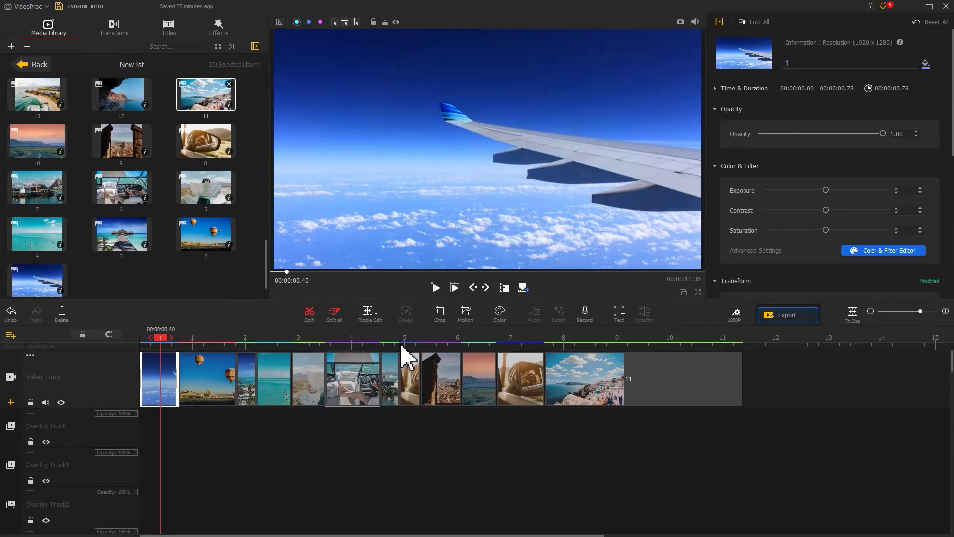
left_click(470, 319)
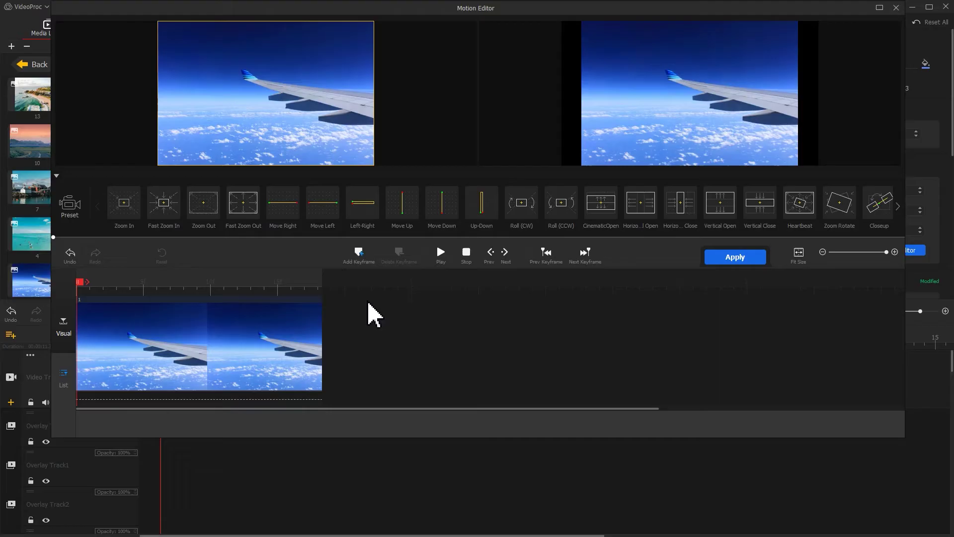
left_click(358, 254)
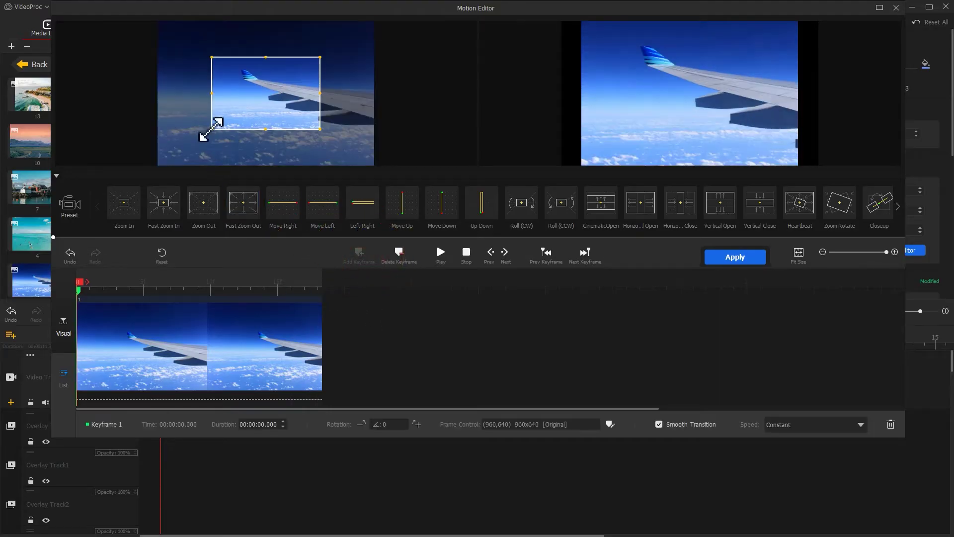
left_click_drag(212, 129, 176, 153)
left_click_drag(319, 57, 349, 44)
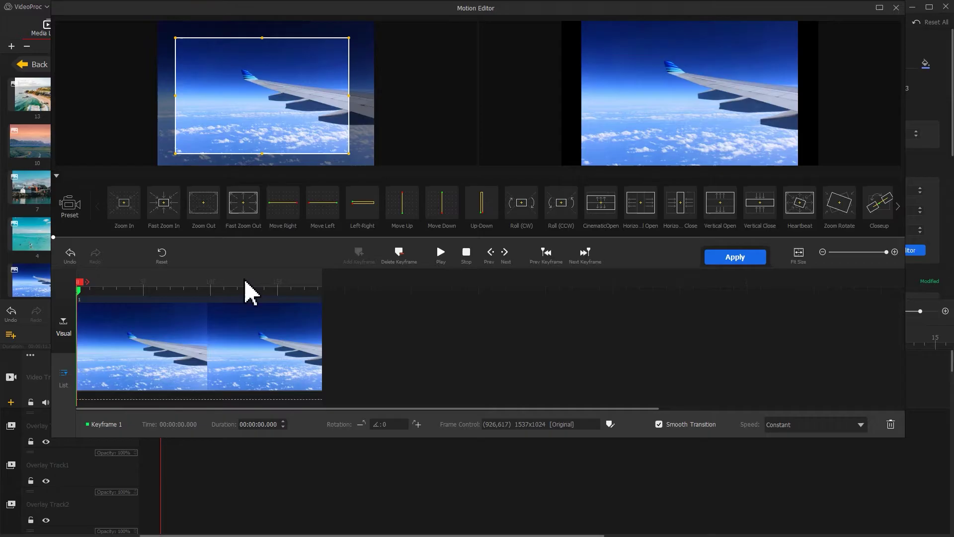
Step: Add a full-image keyframe at 0.40 s eased with Smooth Speed Down 1
left_click_drag(247, 288, 211, 288)
left_click(359, 253)
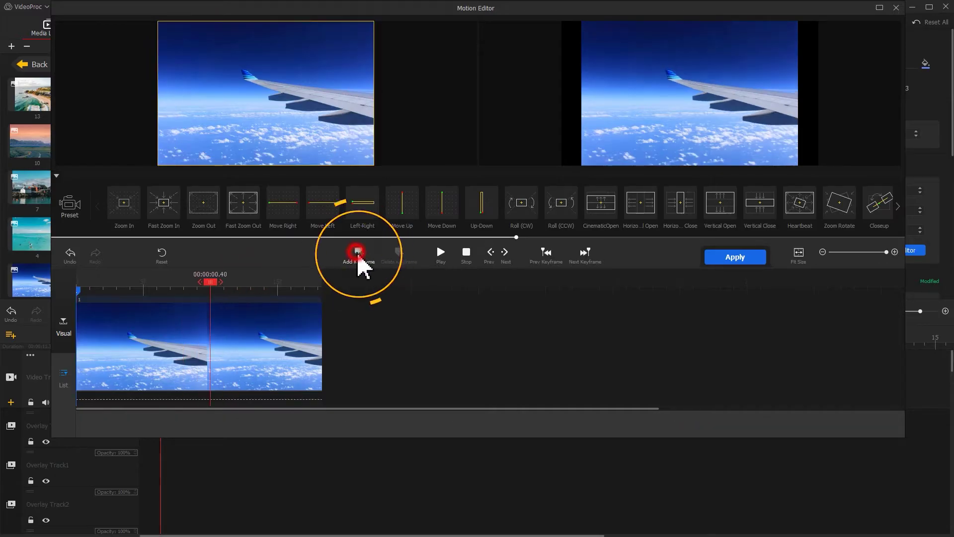
left_click_drag(175, 153, 158, 165)
left_click_drag(348, 35, 373, 32)
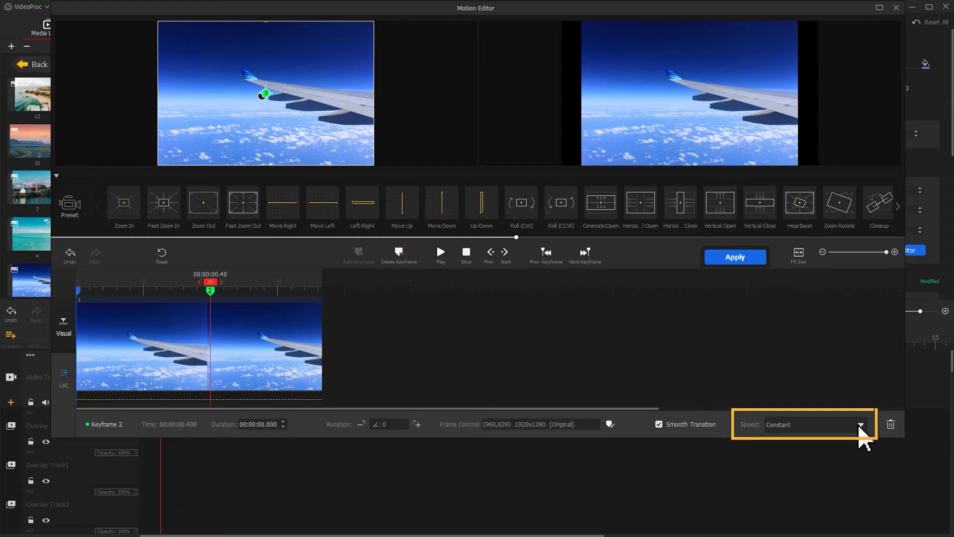
left_click(860, 426)
left_click(831, 505)
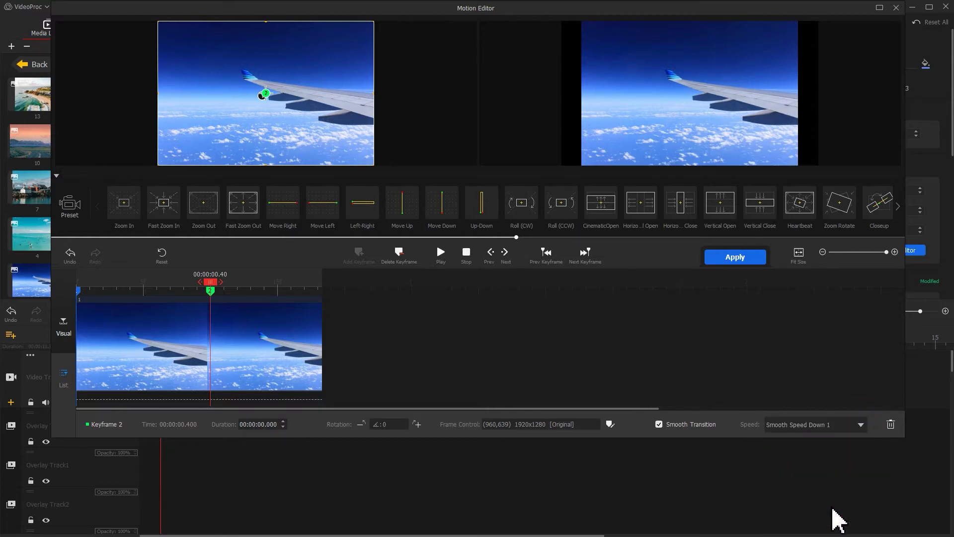
Step: Recentre the first keyframe's frame on the image and apply the motion
left_click(78, 291)
left_click_drag(230, 130, 237, 129)
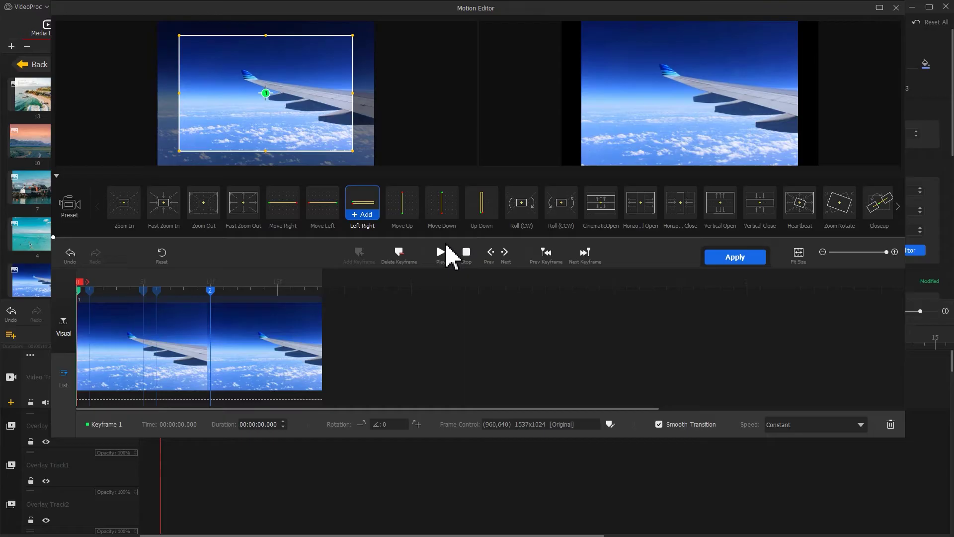
left_click(718, 256)
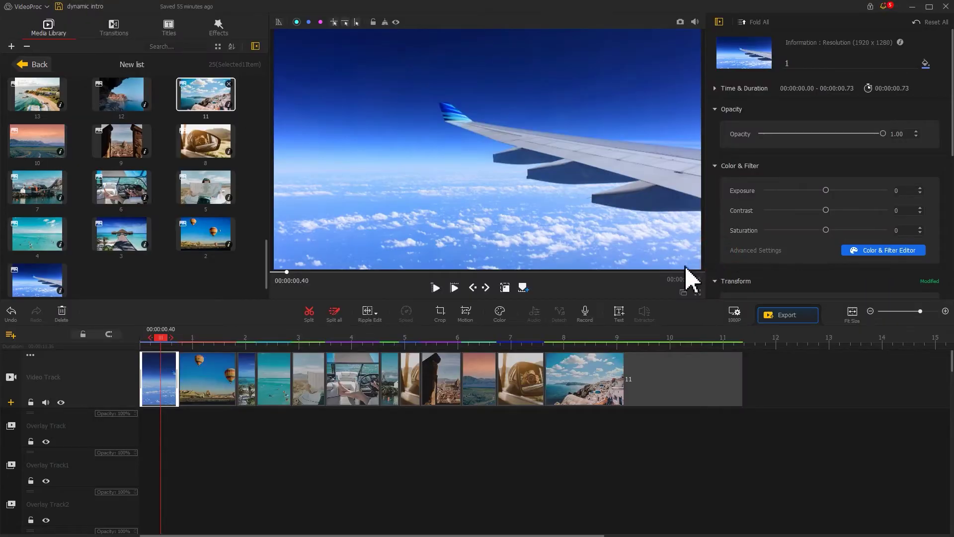
Step: Zoom the balloon photo out from a tight crop to full frame by 0.40 s with Smooth Speed Down 1
left_click(214, 387)
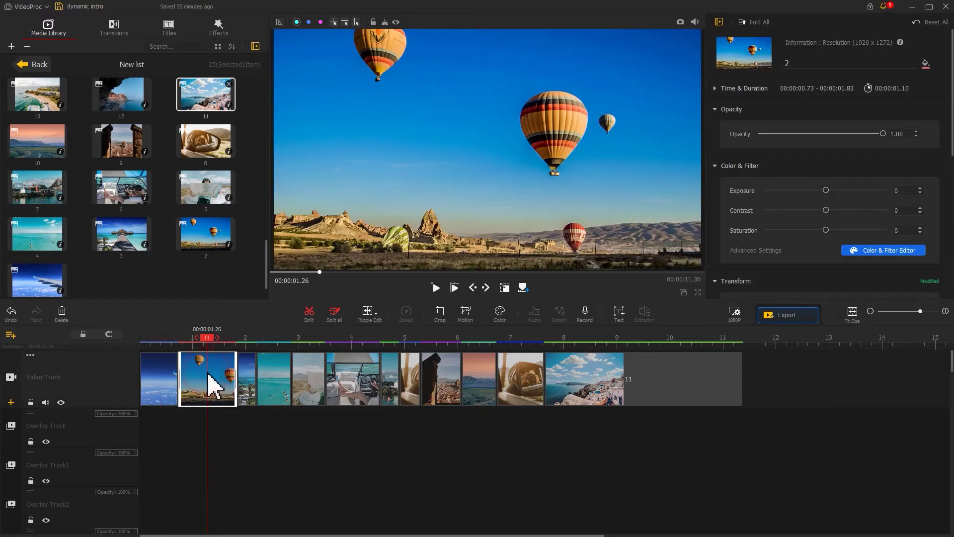
left_click(465, 311)
left_click(358, 251)
left_click_drag(207, 164, 177, 150)
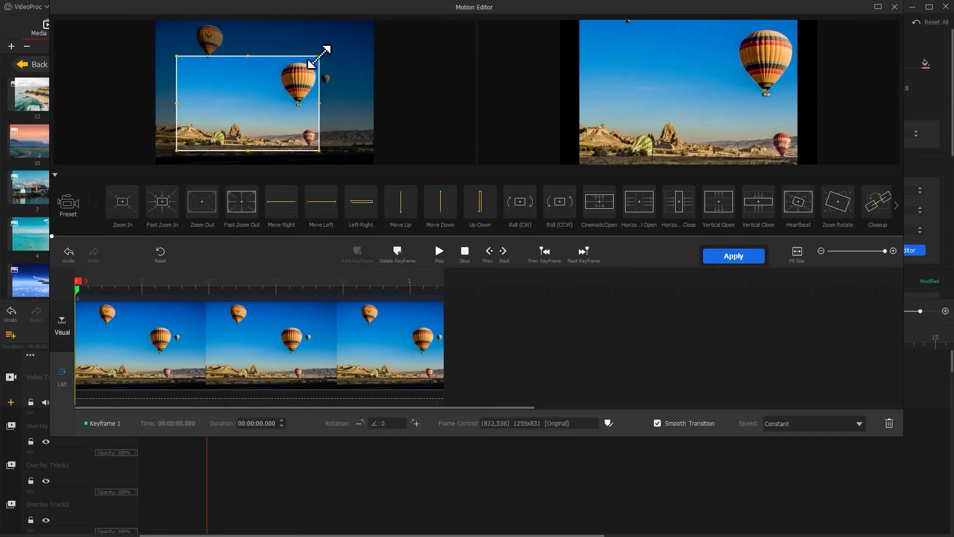
left_click_drag(319, 57, 354, 32)
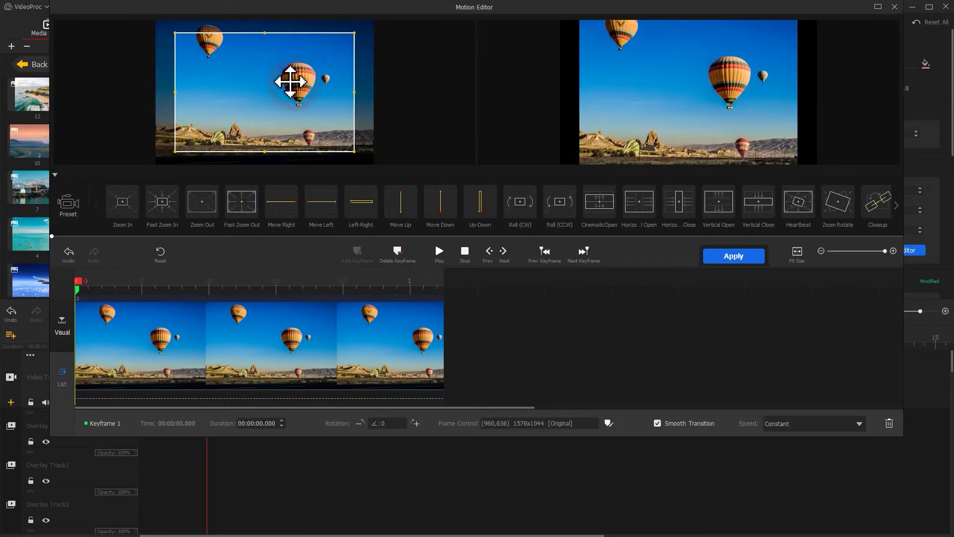
left_click(214, 283)
left_click(357, 251)
left_click_drag(175, 151, 157, 163)
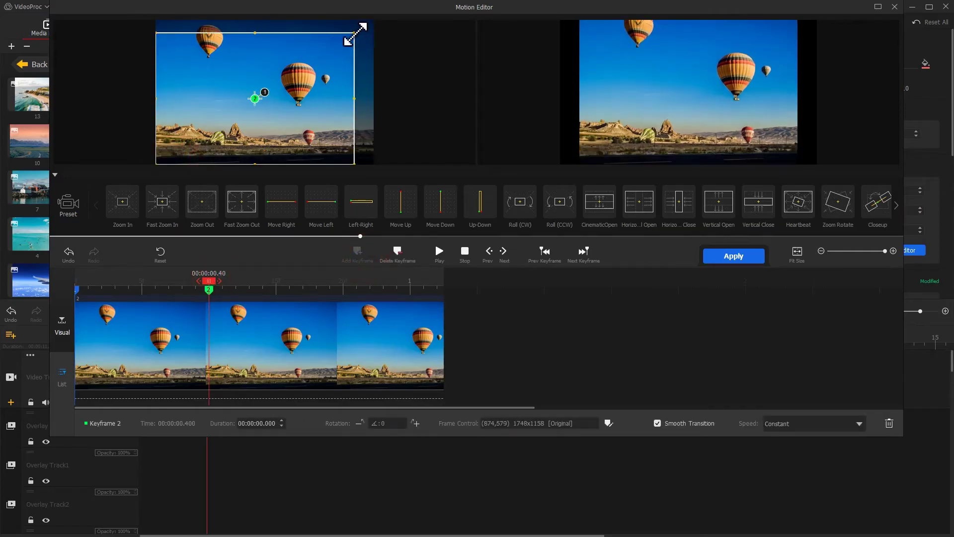
left_click_drag(354, 33, 374, 26)
left_click(777, 420)
left_click(809, 493)
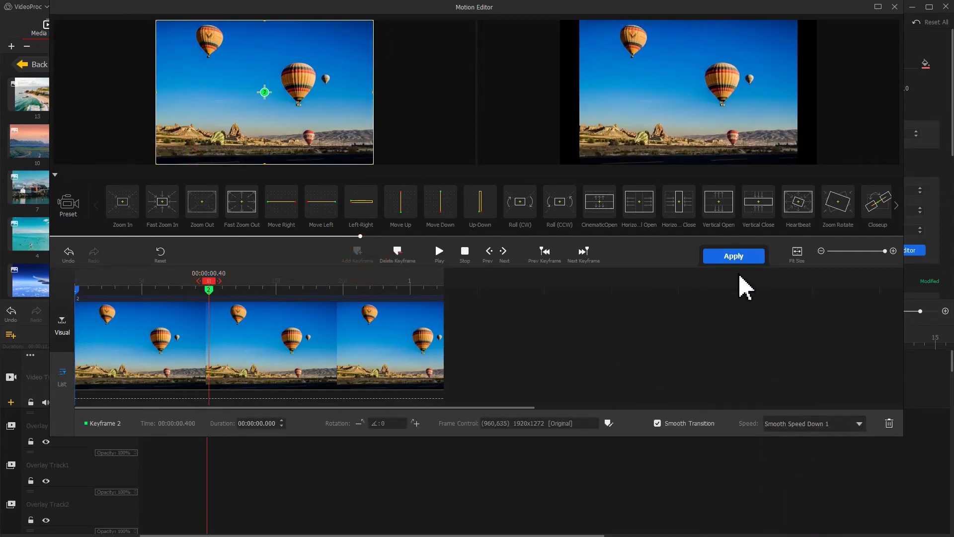
left_click(733, 256)
Step: Set a zoomed-in starting keyframe on the surfers photo
left_click(283, 380)
left_click(465, 313)
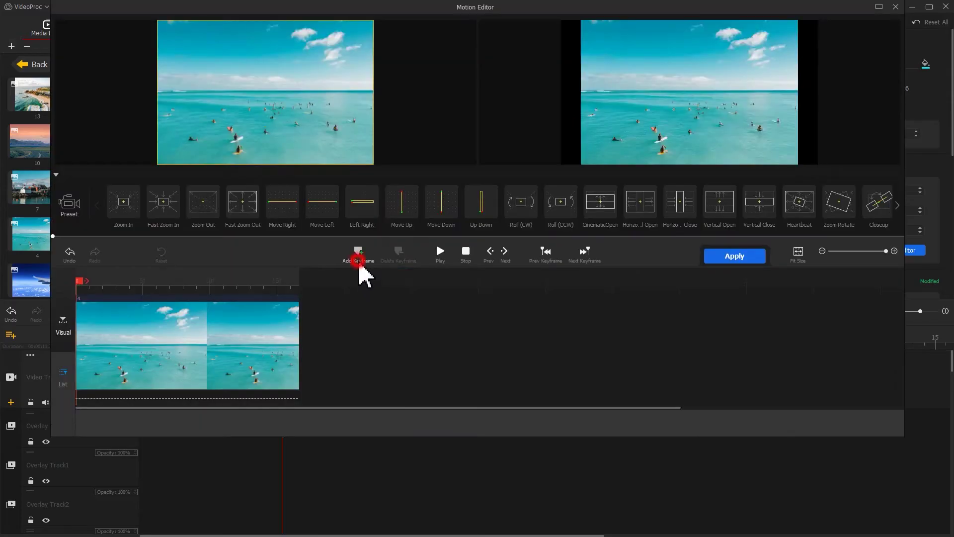
left_click_drag(212, 158, 185, 149)
left_click_drag(319, 56, 373, 20)
left_click(145, 284)
Step: Place photos 7, 12, 13, 14, 15 and 16 on successive overlay tracks, extending photo 7 to 11.36 s
left_click_drag(37, 267, 587, 428)
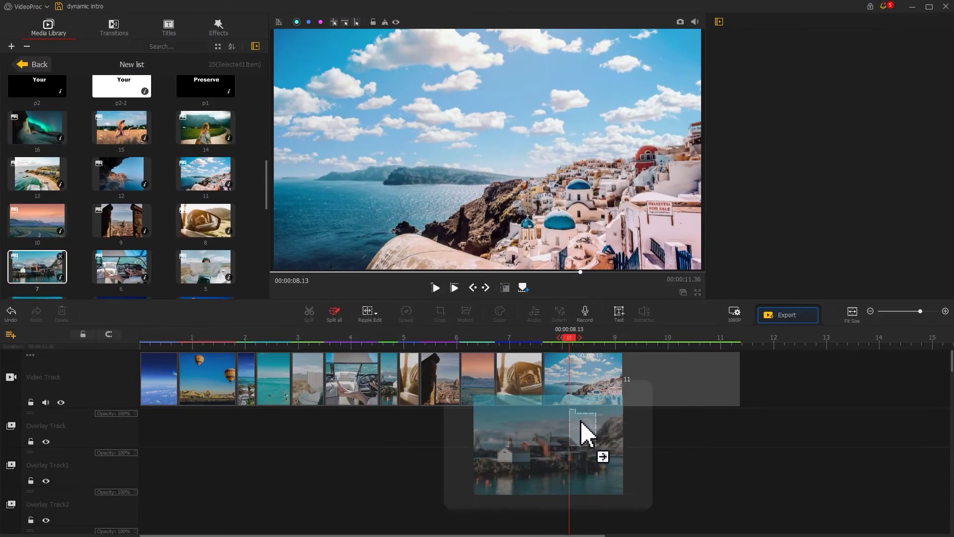
left_click_drag(637, 428, 744, 437)
left_click_drag(122, 187, 593, 468)
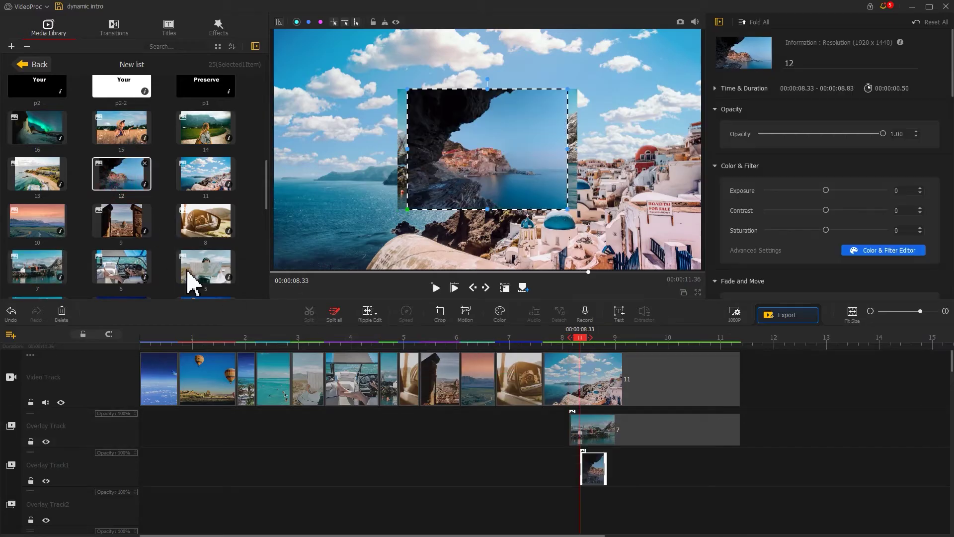
left_click_drag(37, 174, 594, 508)
left_click_drag(37, 145, 658, 468)
left_click_drag(122, 128, 642, 502)
left_click_drag(206, 128, 599, 479)
Step: Stagger the overlay clip starts and stretch photos 13, 14 and 15 to end at 11.36 s
left_click_drag(640, 442, 596, 517)
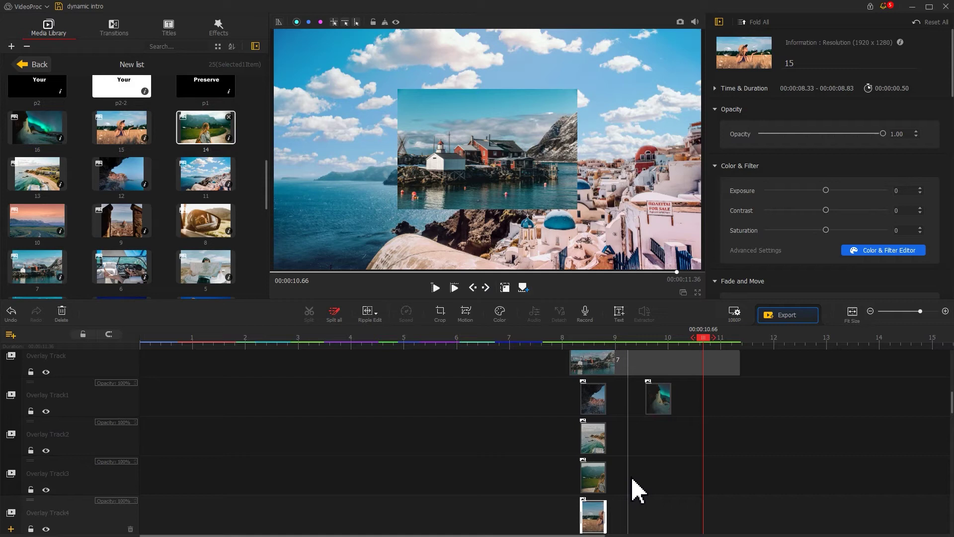
scroll(633, 481, "down", 1)
left_click_drag(661, 382, 592, 511)
left_click_drag(607, 473, 726, 467)
left_click_drag(605, 433, 739, 437)
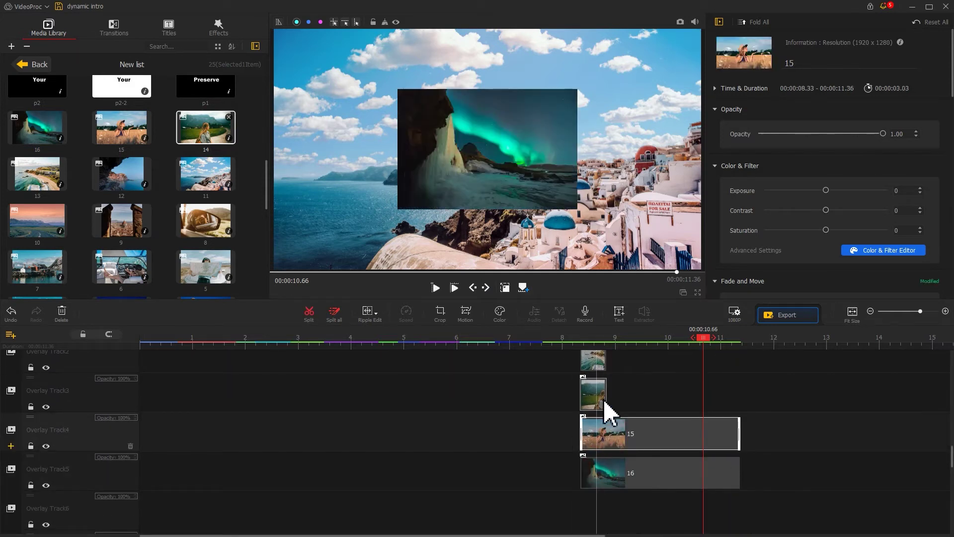
left_click_drag(606, 404, 735, 394)
left_click_drag(606, 361, 740, 372)
scroll(649, 422, "up", 2)
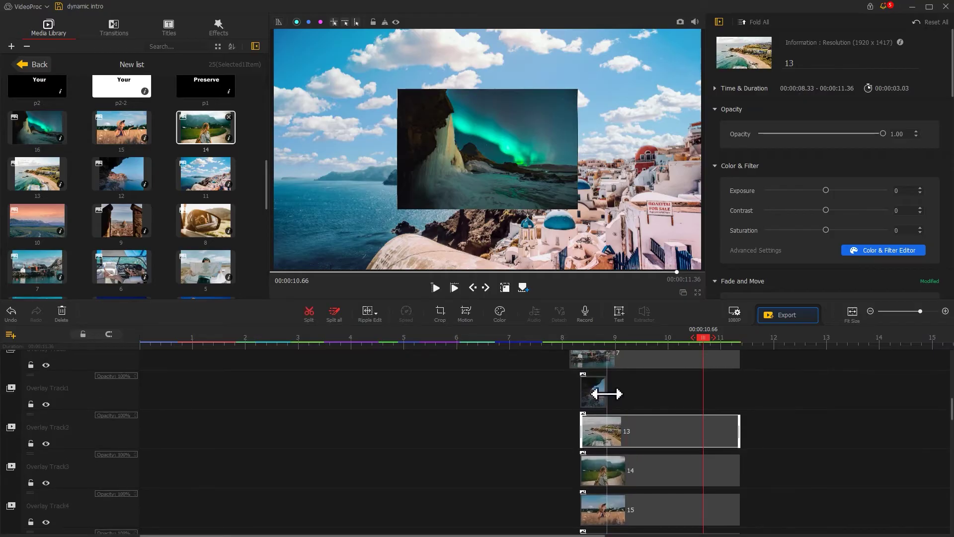
left_click_drag(605, 390, 734, 398)
left_click(587, 338)
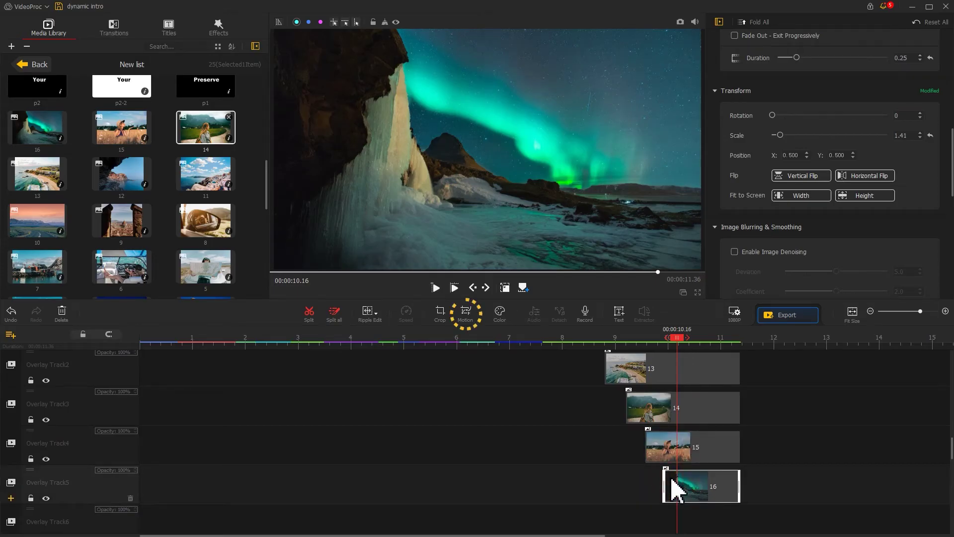
Step: Make the aurora photo slide in from off-frame to full view by 0.40 s with Smooth Speed Down 1
left_click(467, 316)
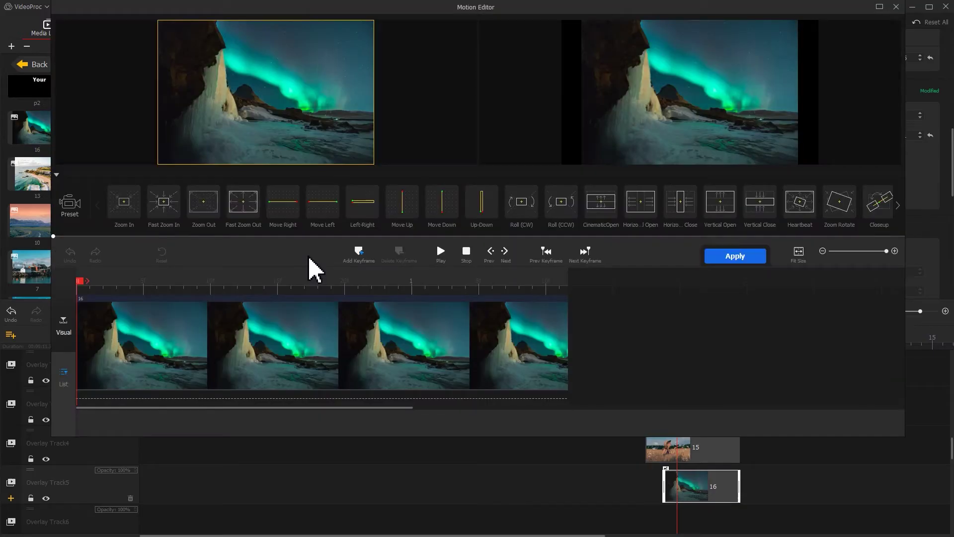
left_click(358, 253)
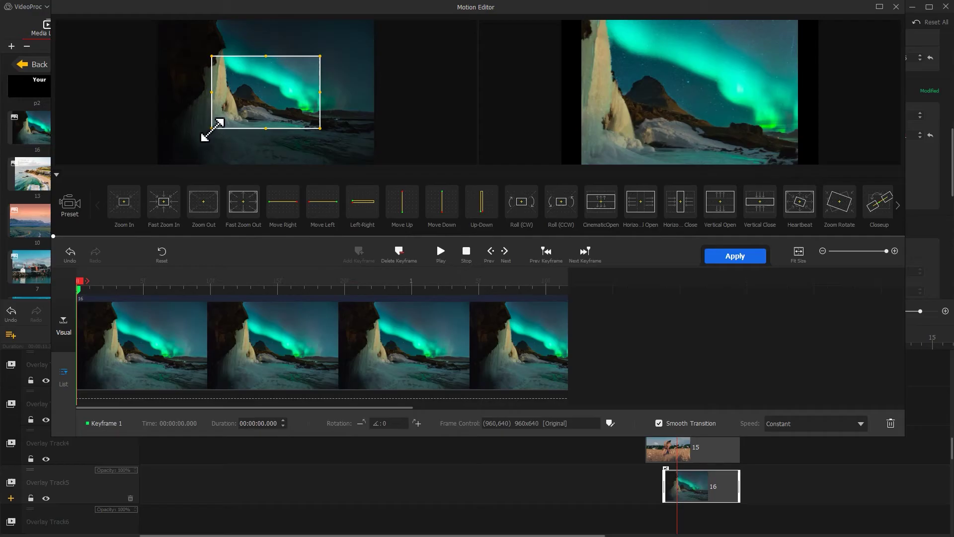
left_click_drag(211, 128, 157, 164)
left_click_drag(318, 57, 364, 23)
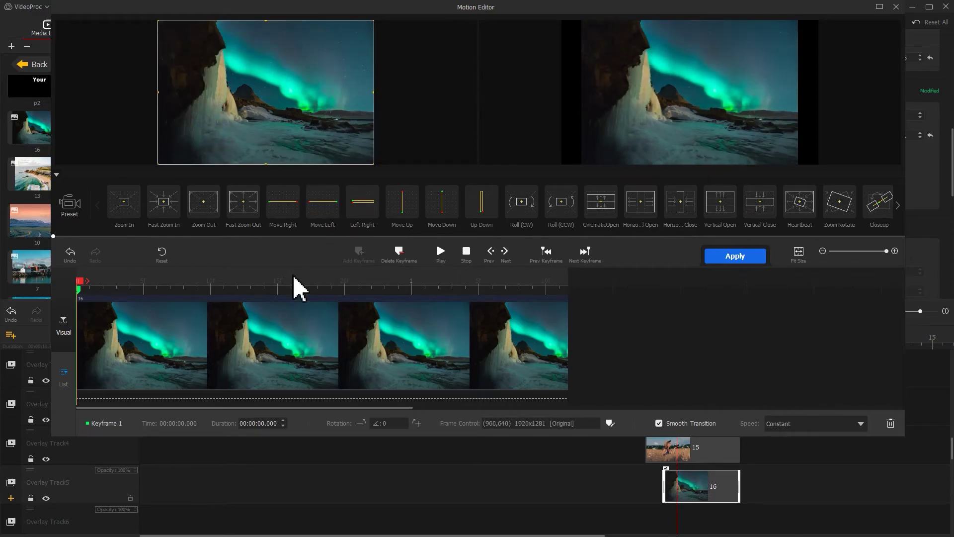
left_click_drag(290, 282, 213, 289)
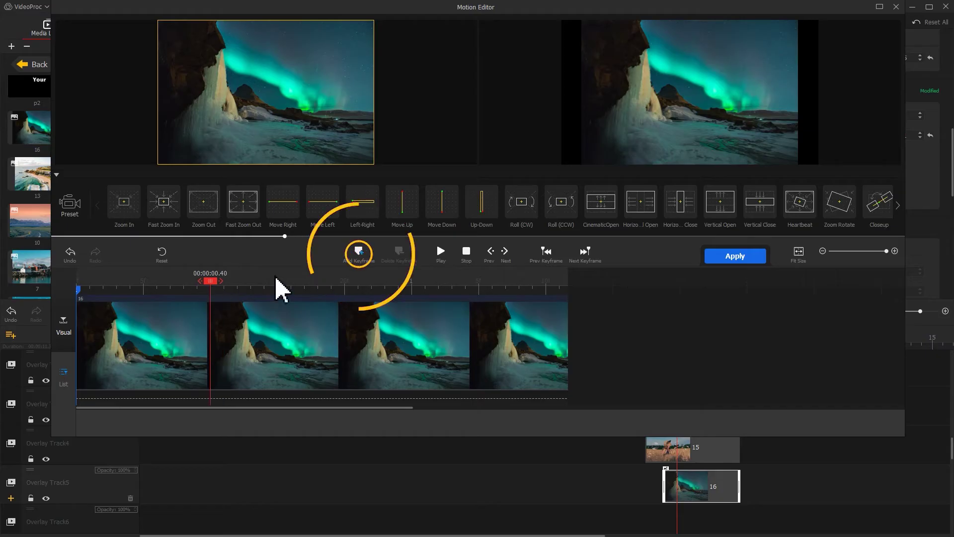
left_click(356, 254)
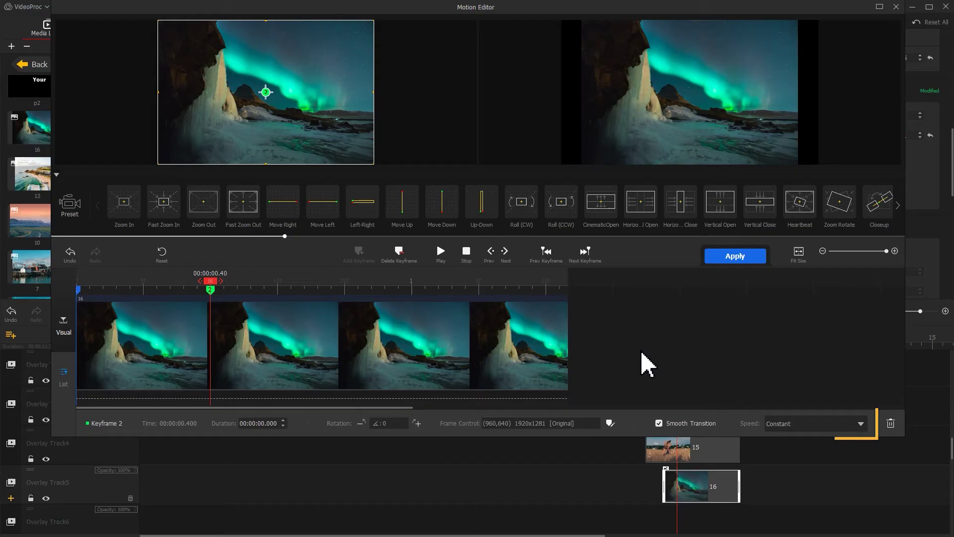
left_click(810, 424)
left_click(818, 501)
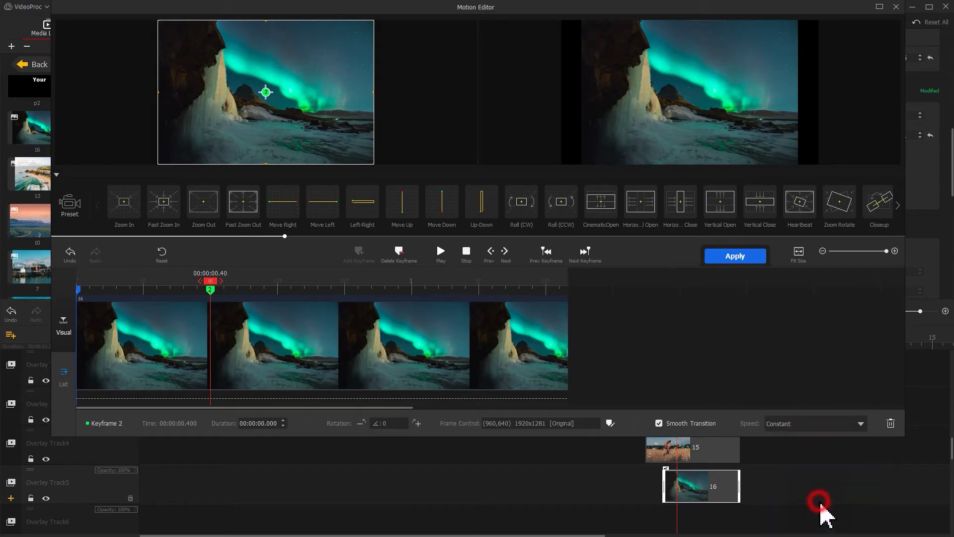
left_click(80, 297)
left_click_drag(261, 103, 262, 268)
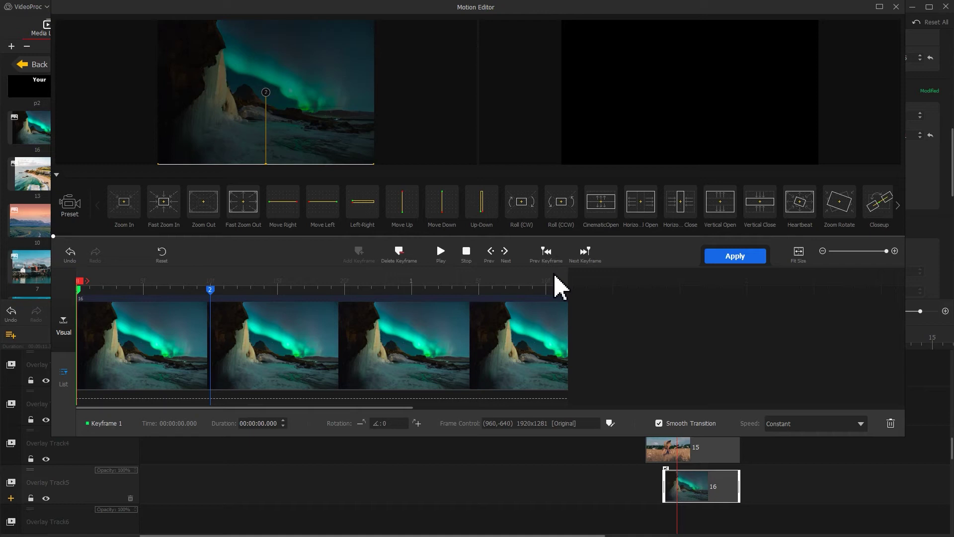
left_click(723, 258)
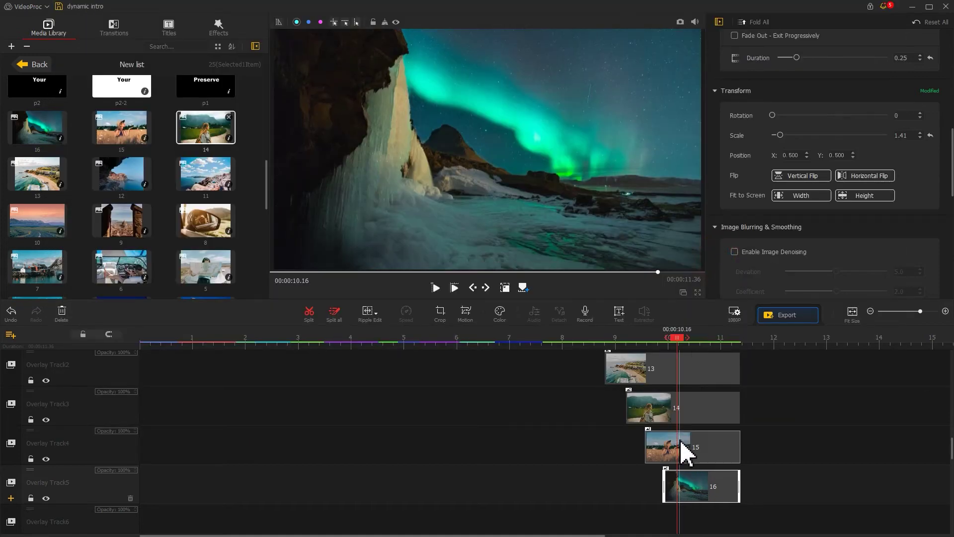
Step: Give the bubble-blowing photo the same 0.40 s Smooth Speed Down 1 slide-in motion
left_click(465, 314)
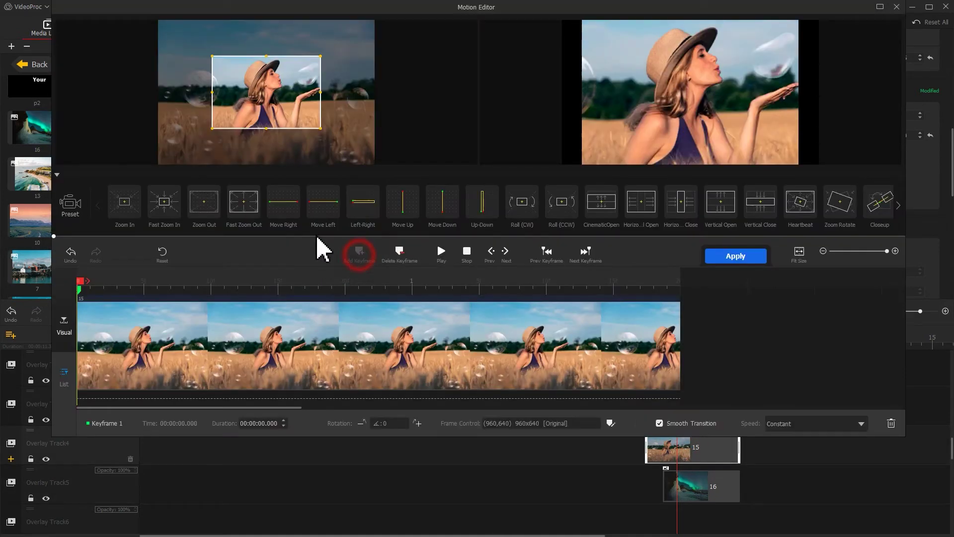
left_click_drag(212, 128, 159, 164)
left_click_drag(320, 55, 374, 20)
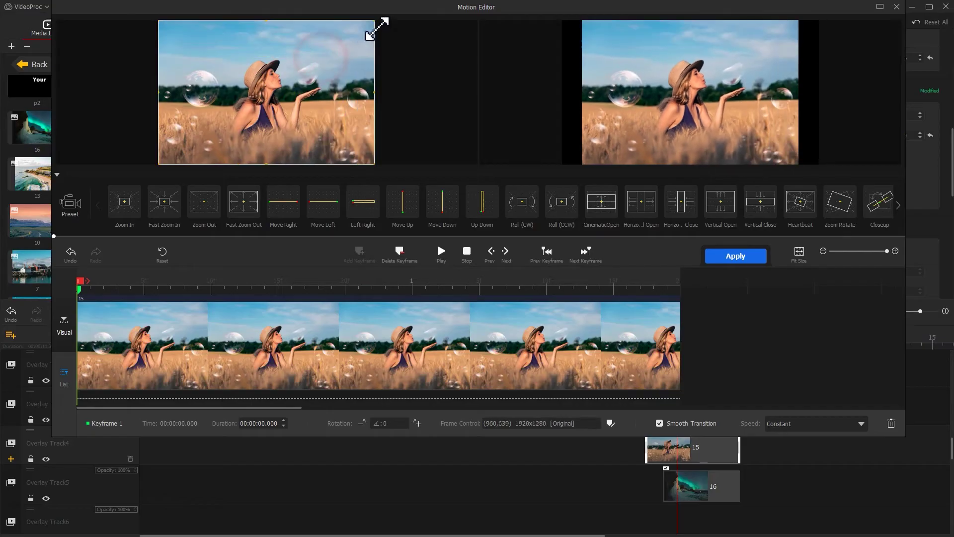
left_click(214, 279)
left_click(359, 254)
left_click(815, 424)
left_click(805, 512)
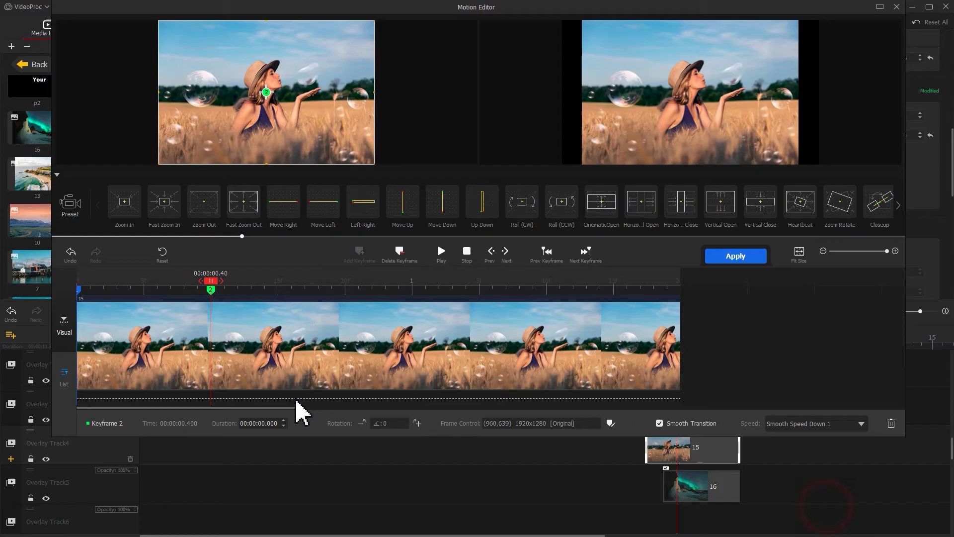
left_click(79, 288)
left_click(734, 256)
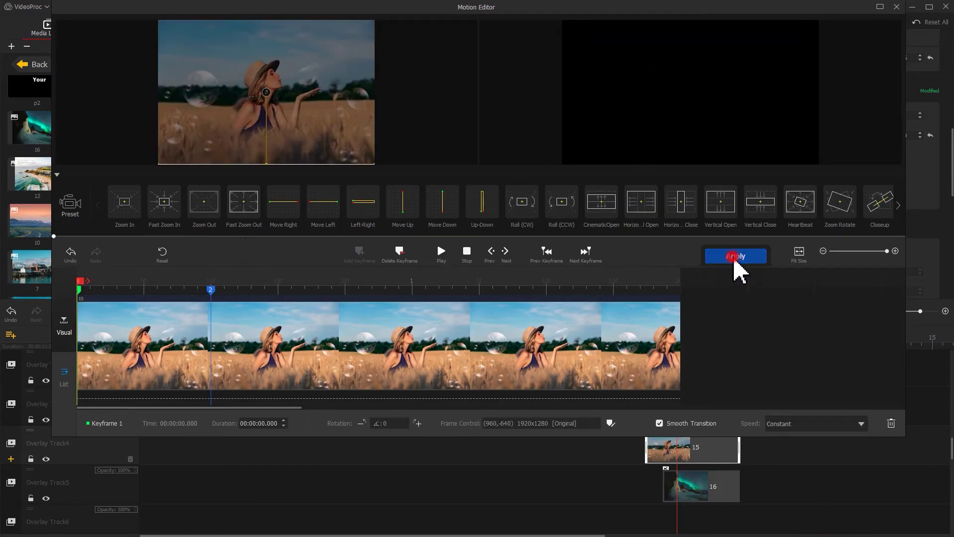
Step: Start a full-image motion keyframe on the roadside photo 14
left_click(671, 404)
left_click(466, 314)
left_click_drag(213, 129, 157, 163)
left_click_drag(308, 56, 323, 43)
left_click(209, 281)
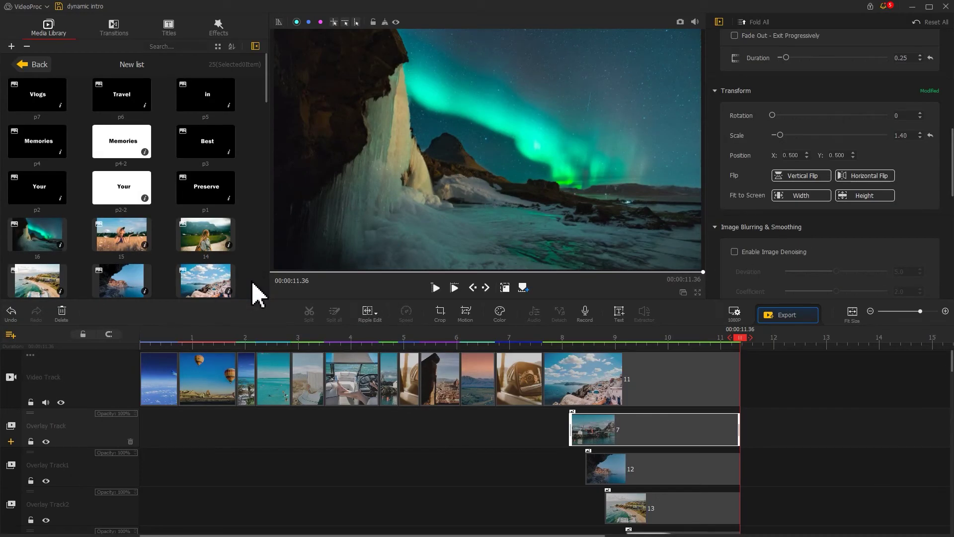
Step: Put the Preserve word image at the overlay track start, fit it to screen height and Screen-blend it
left_click_drag(222, 213, 178, 426)
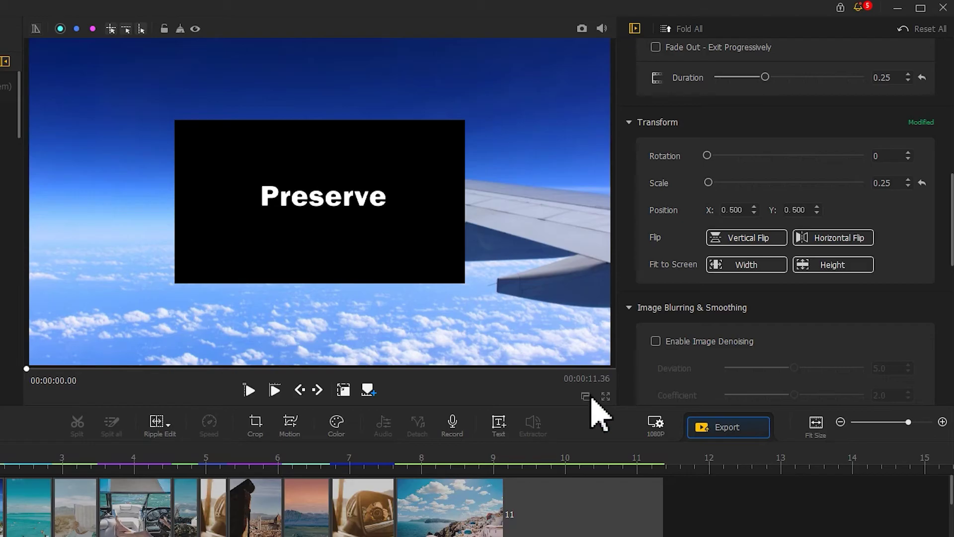
left_click(818, 268)
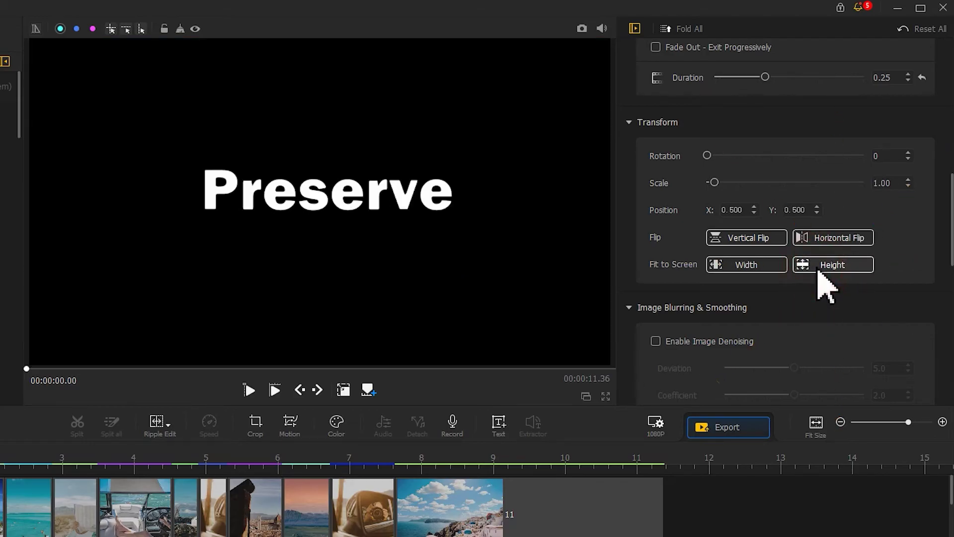
scroll(944, 298, "down", 10)
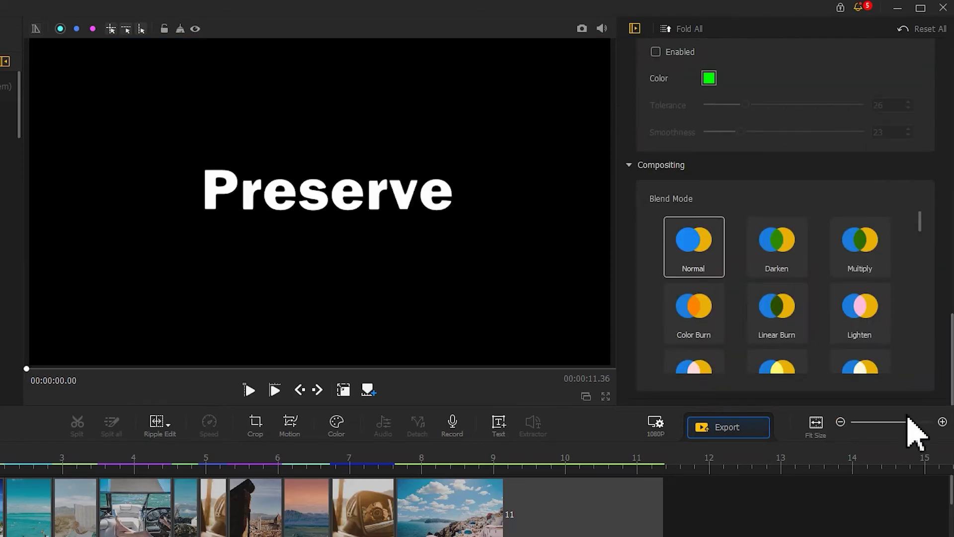
left_click_drag(921, 224, 922, 254)
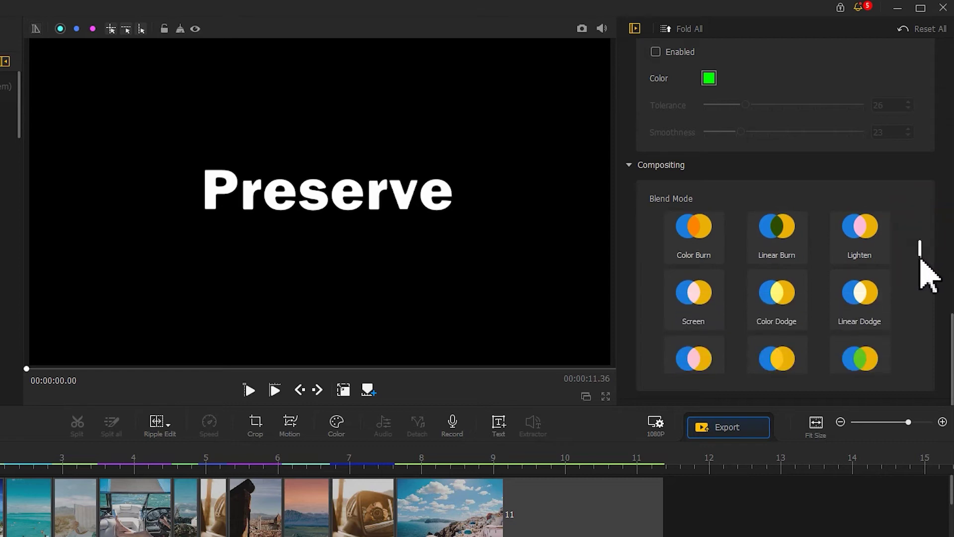
left_click(708, 313)
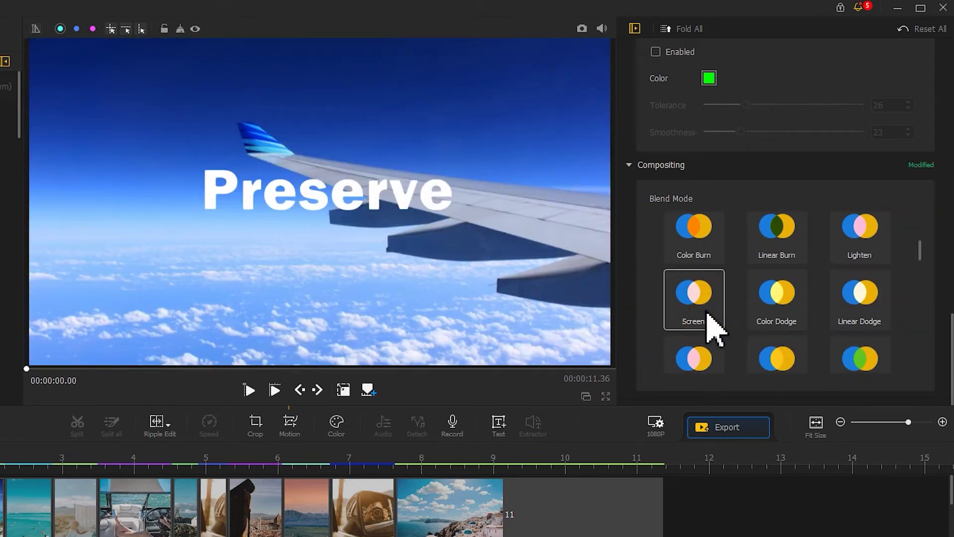
Step: Keyframe Preserve full frame at 0, zoomed in by 0.40 s with Smooth Speed Down 1, held to 0.73 s
left_click(290, 424)
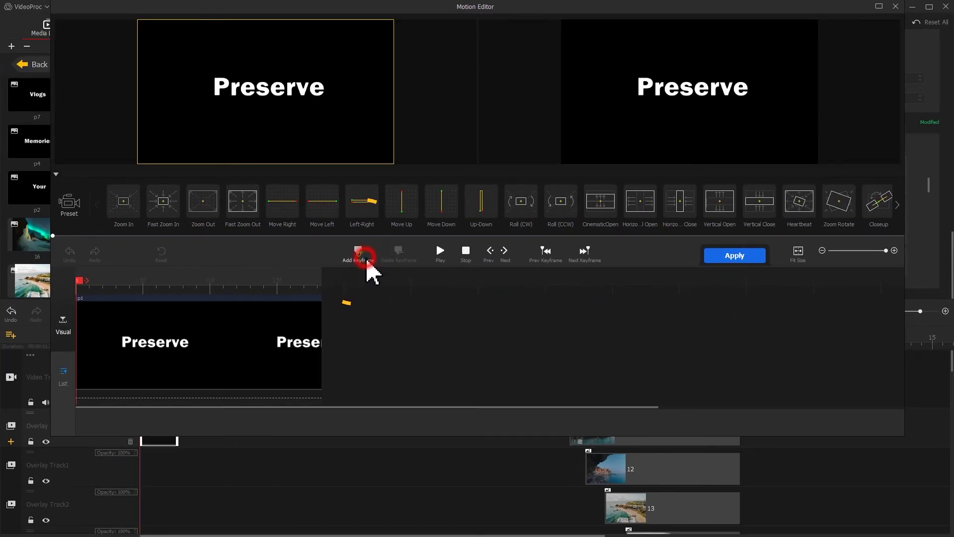
left_click(366, 261)
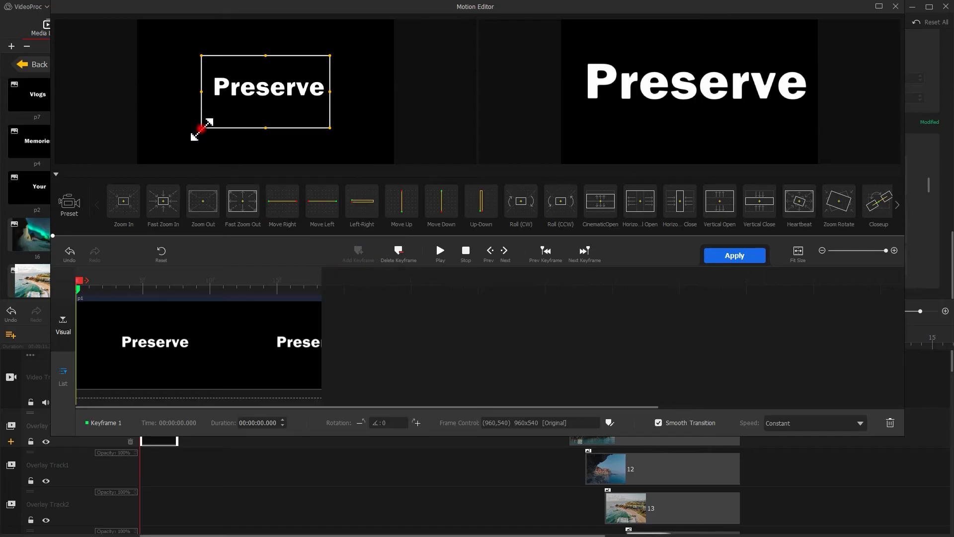
left_click_drag(202, 128, 138, 163)
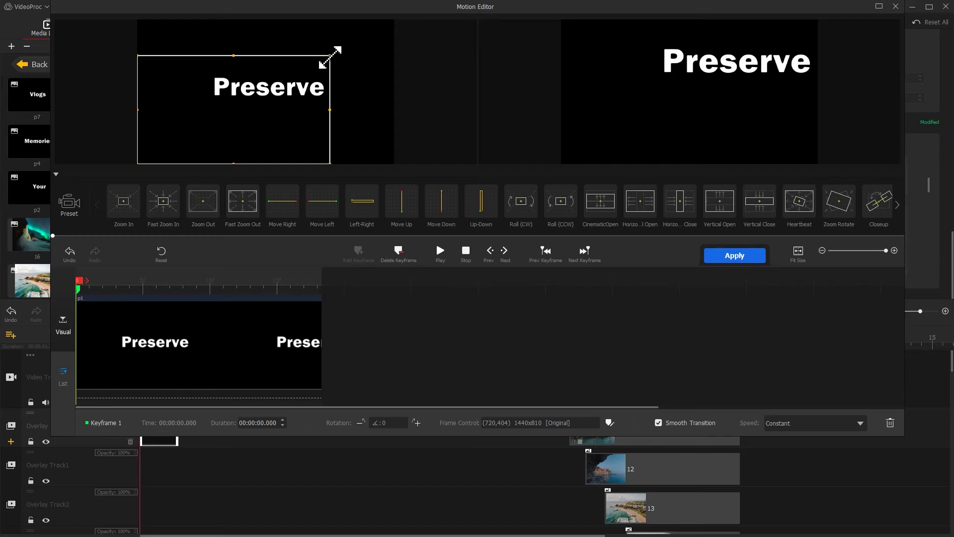
left_click_drag(330, 56, 392, 35)
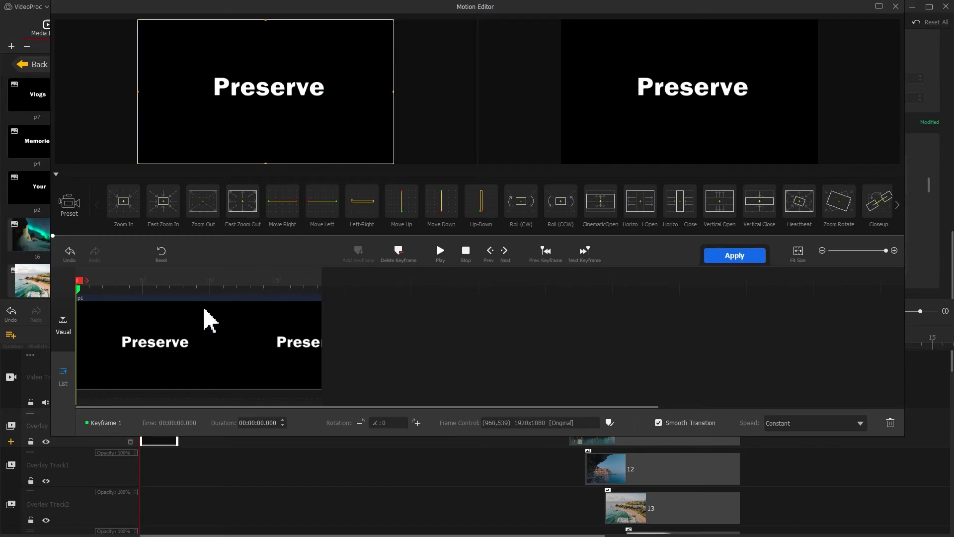
left_click_drag(170, 284, 226, 294)
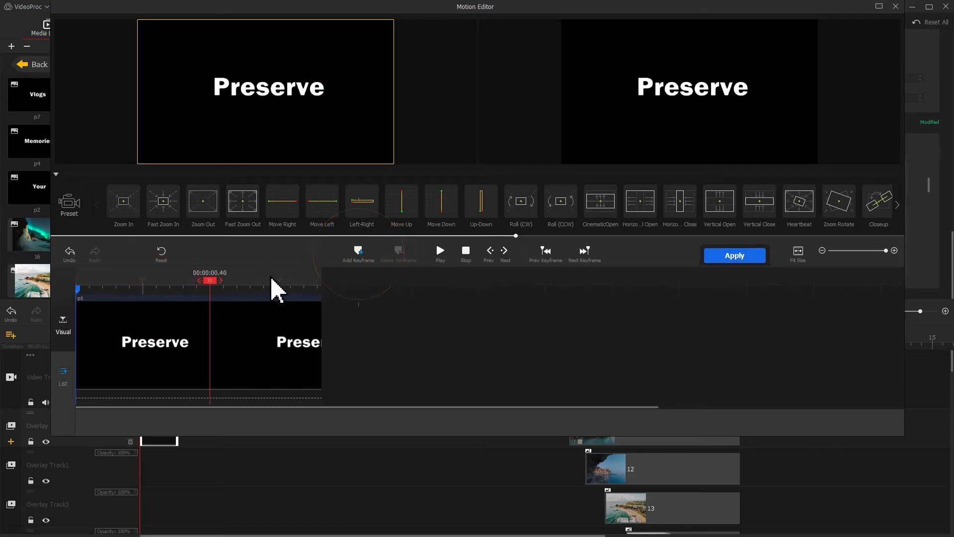
left_click(359, 253)
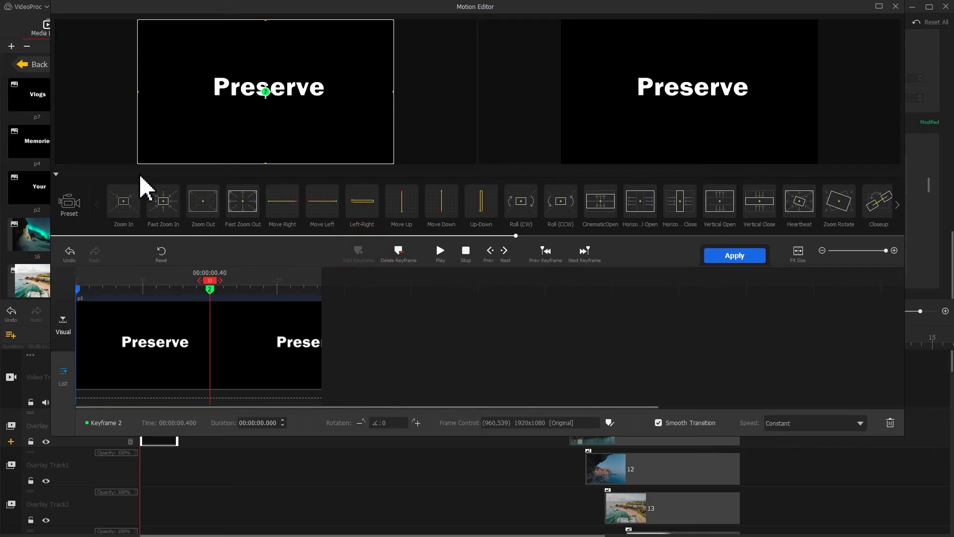
left_click_drag(138, 163, 201, 137)
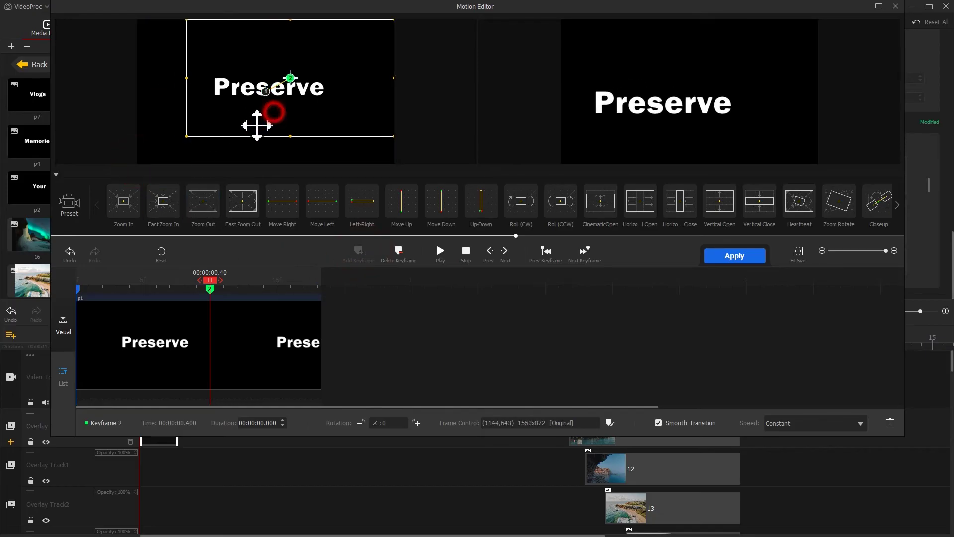
left_click_drag(257, 125, 250, 129)
left_click(790, 422)
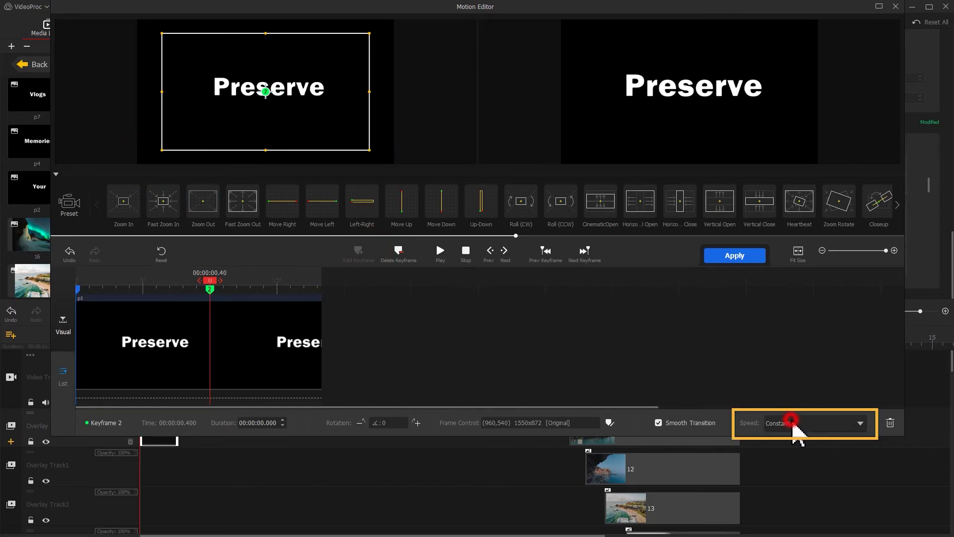
left_click(812, 503)
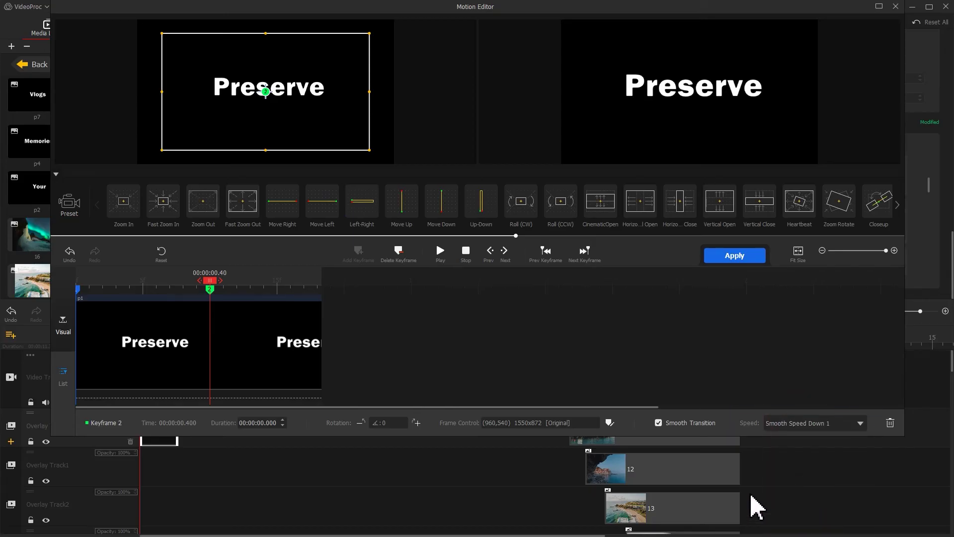
left_click_drag(215, 287, 362, 294)
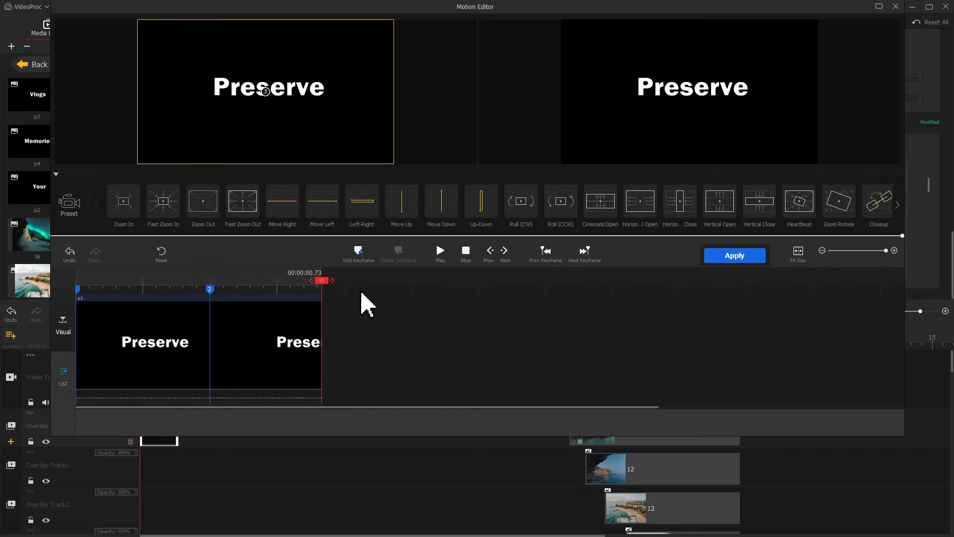
left_click(358, 253)
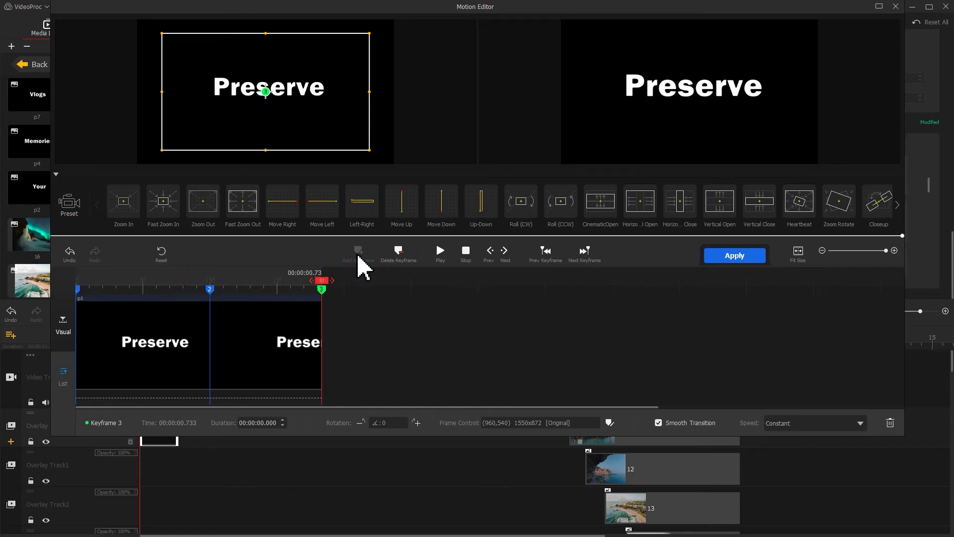
Step: Apply the Preserve motion and lay the Your, Best, Memories, in, Travel and Vlogs titles along the overlay track
left_click(735, 256)
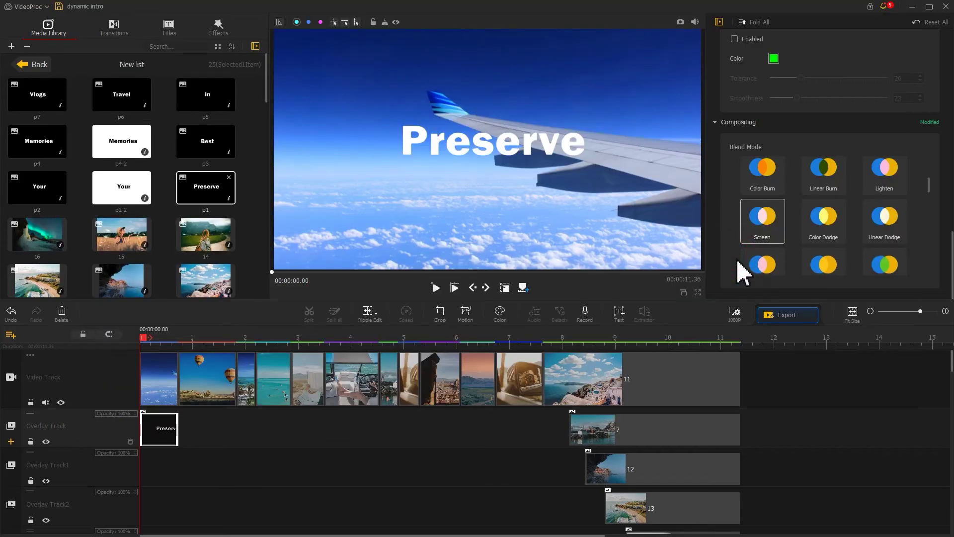
left_click_drag(39, 186, 193, 429)
left_click_drag(204, 143, 278, 428)
left_click_drag(39, 141, 316, 429)
left_click_drag(201, 117, 383, 429)
left_click_drag(120, 104, 412, 428)
left_click_drag(65, 119, 489, 428)
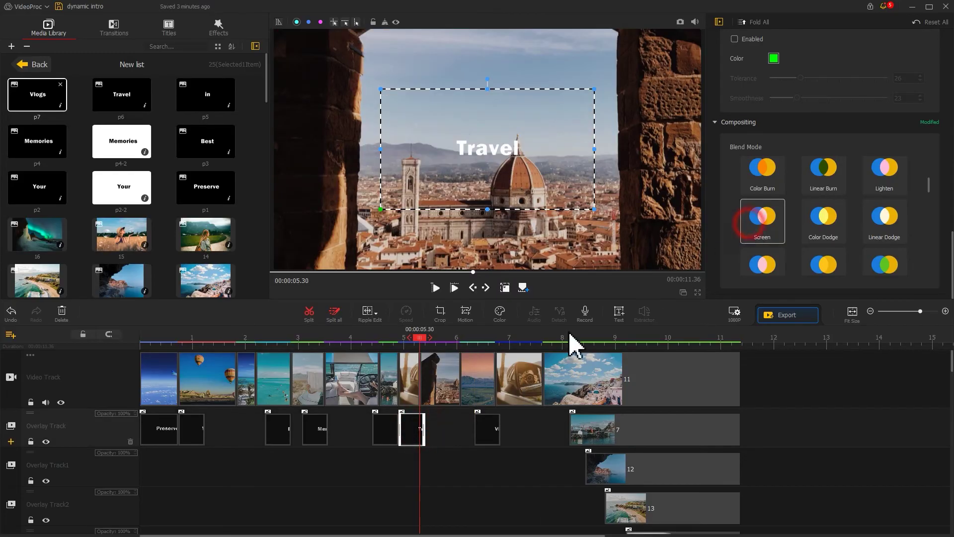
Step: Add the white Your title near 1.56 seconds
left_click(385, 428)
left_click(315, 429)
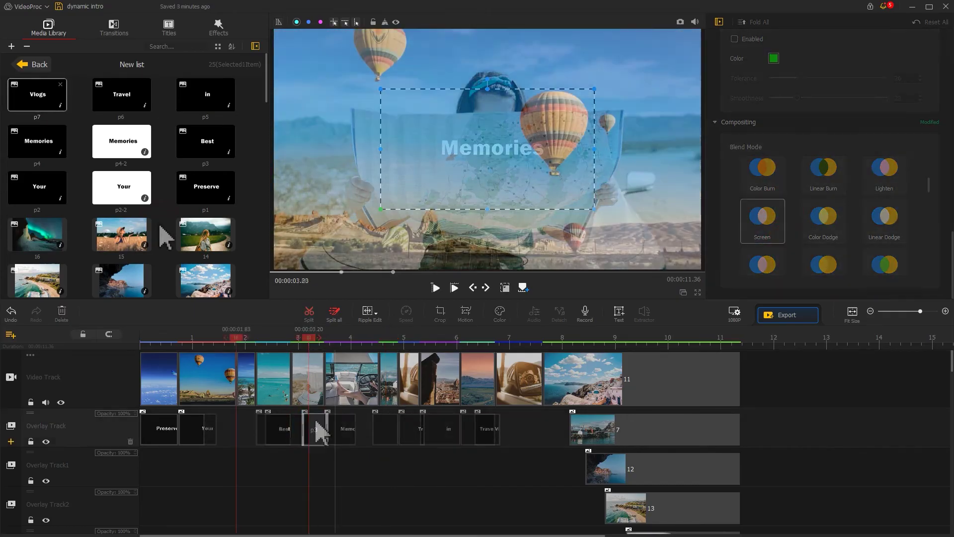
left_click_drag(122, 187, 239, 428)
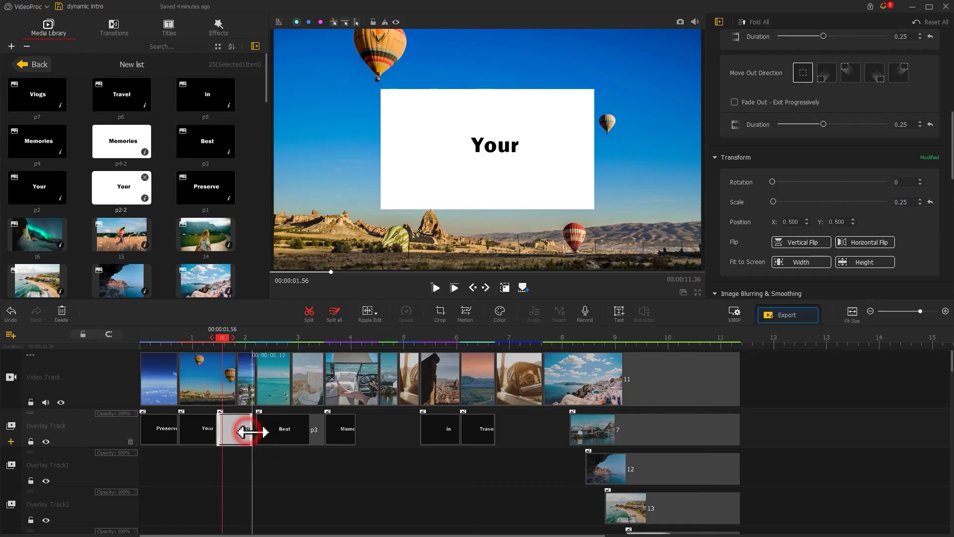
Step: Add the white Memories title near 4.2 s, fit it to the frame and blend it with Lighten
left_click_drag(140, 152, 418, 444)
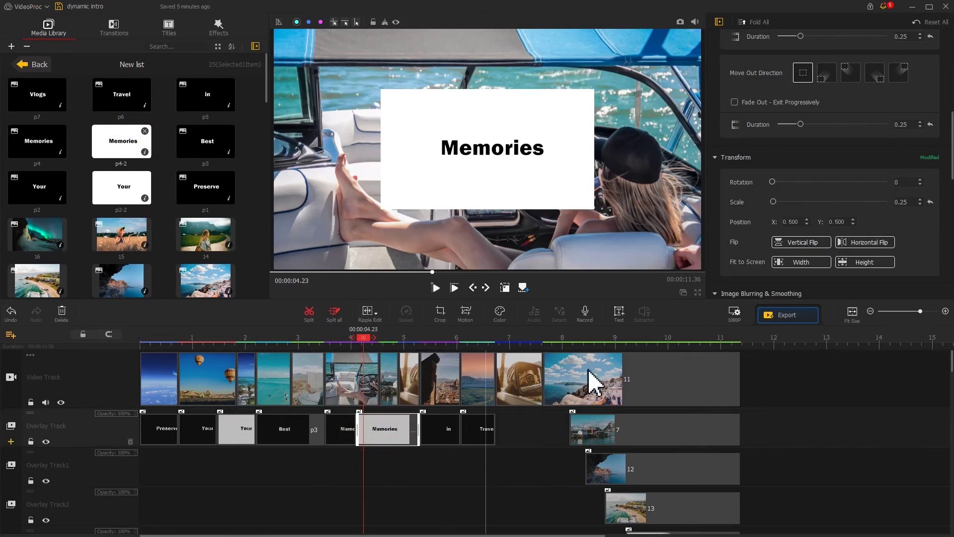
left_click(855, 264)
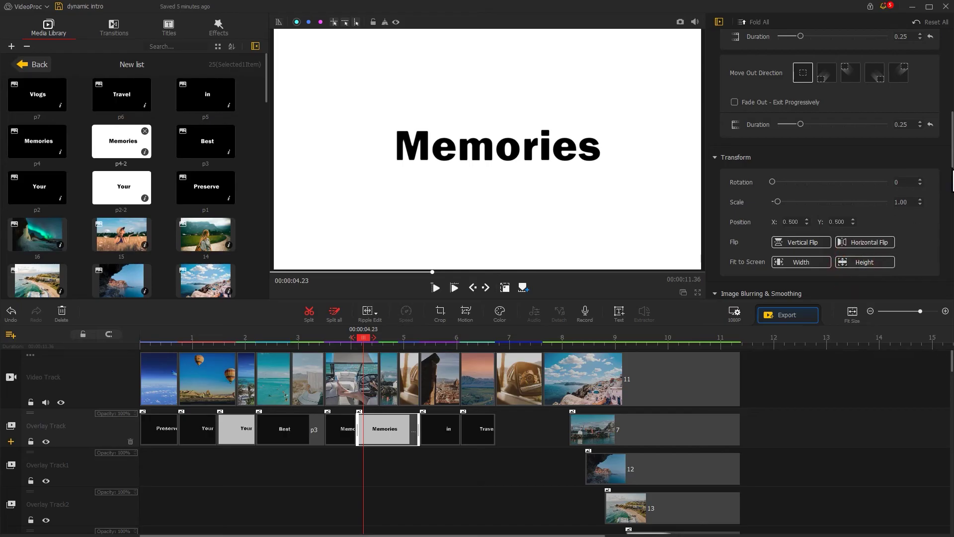
scroll(931, 248, "down", 10)
left_click(887, 225)
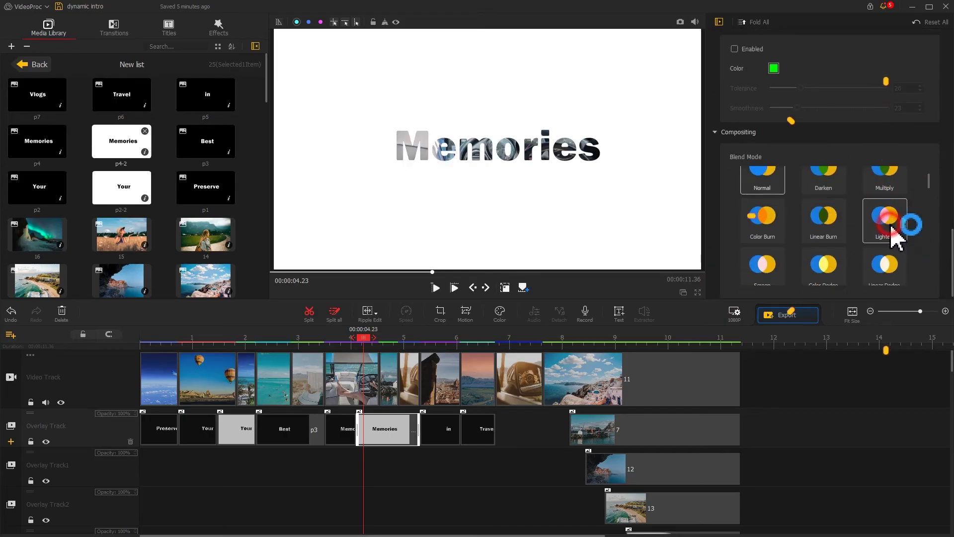
Step: Lighten-blend the white Your title, fit it to the frame, scale it to 1.73 and nudge it left
left_click(238, 428)
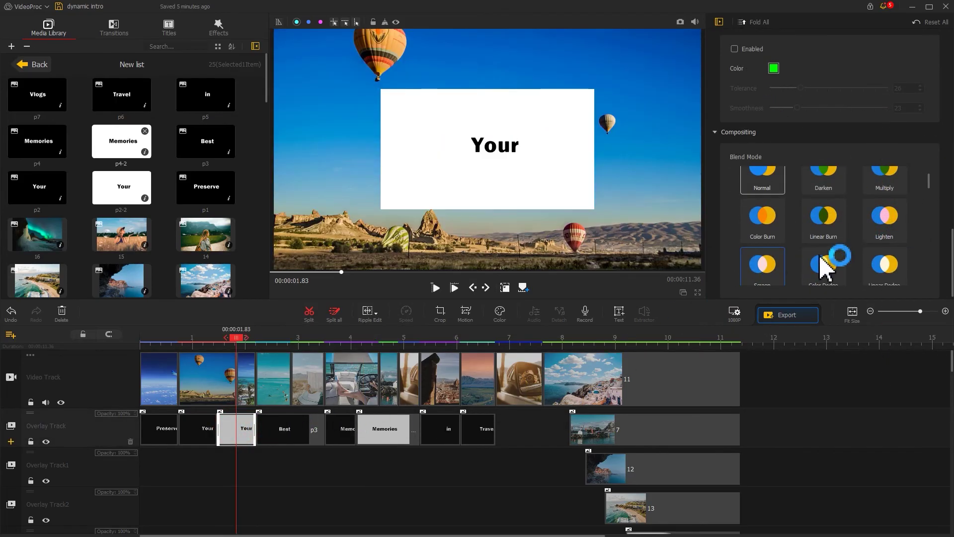
left_click(886, 218)
scroll(897, 238, "up", 8)
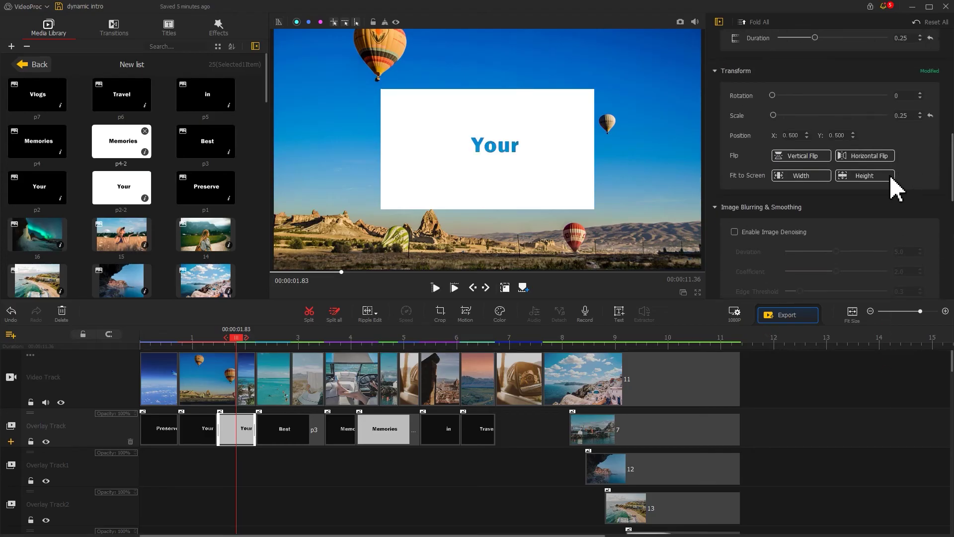
left_click(867, 175)
left_click_drag(784, 125, 785, 119)
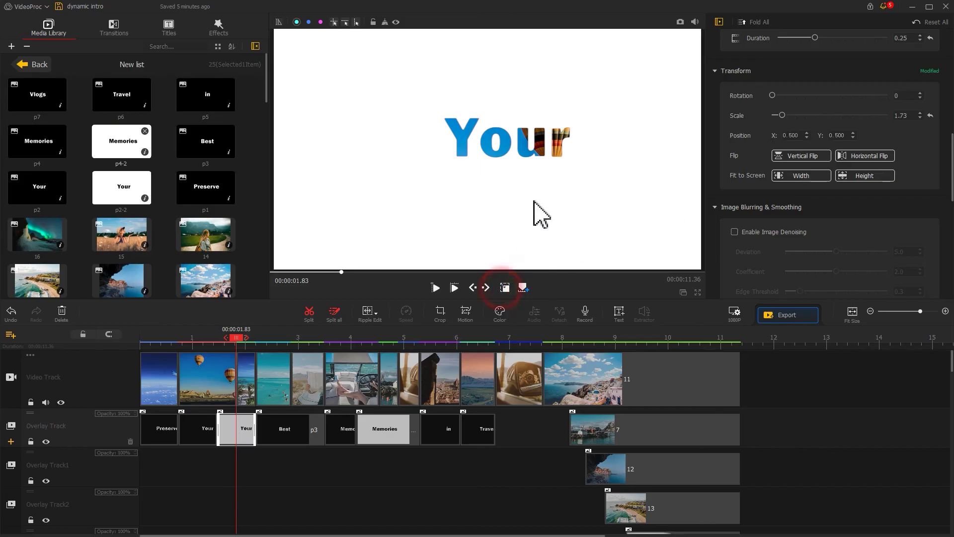
left_click_drag(533, 200, 520, 201)
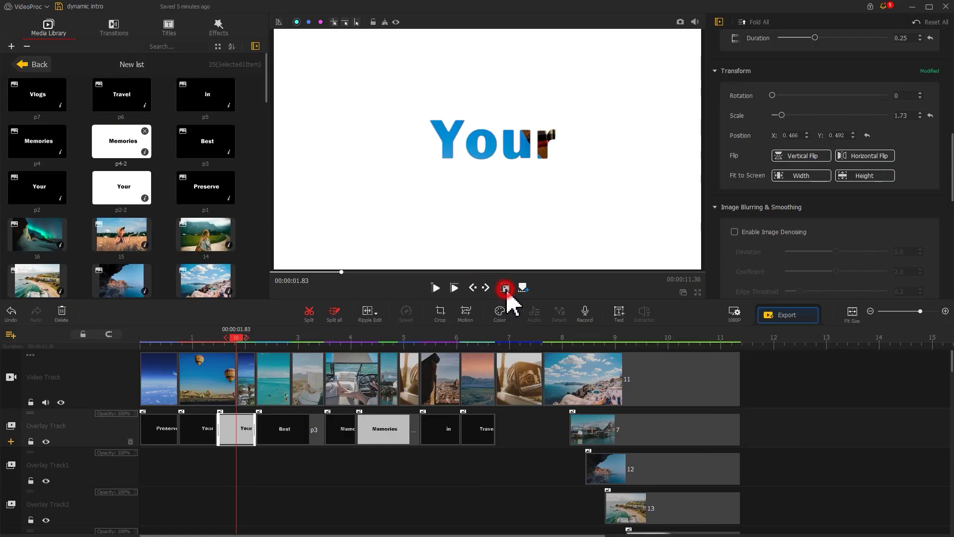
Step: Place the music on the audio track and cut away everything past 11.36 seconds
left_click(43, 67)
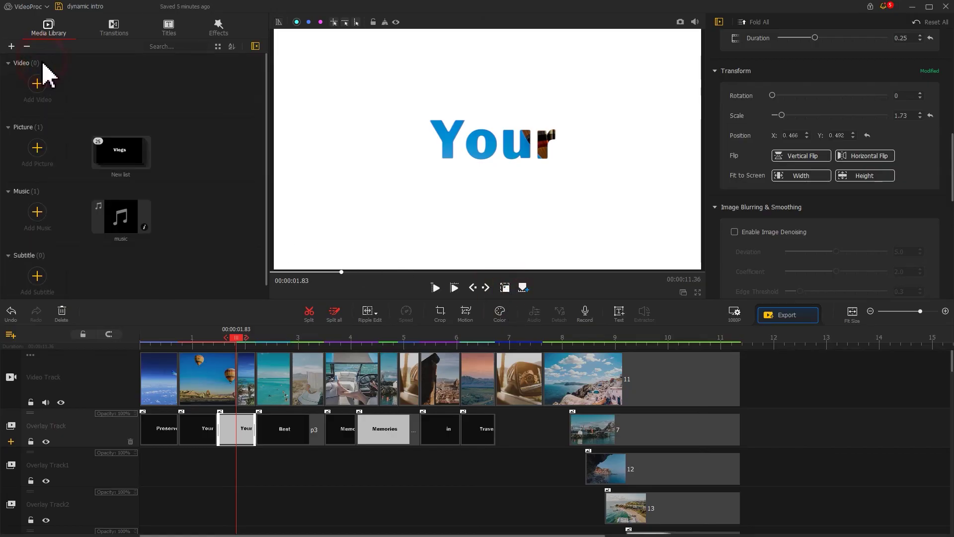
left_click_drag(104, 224, 440, 450)
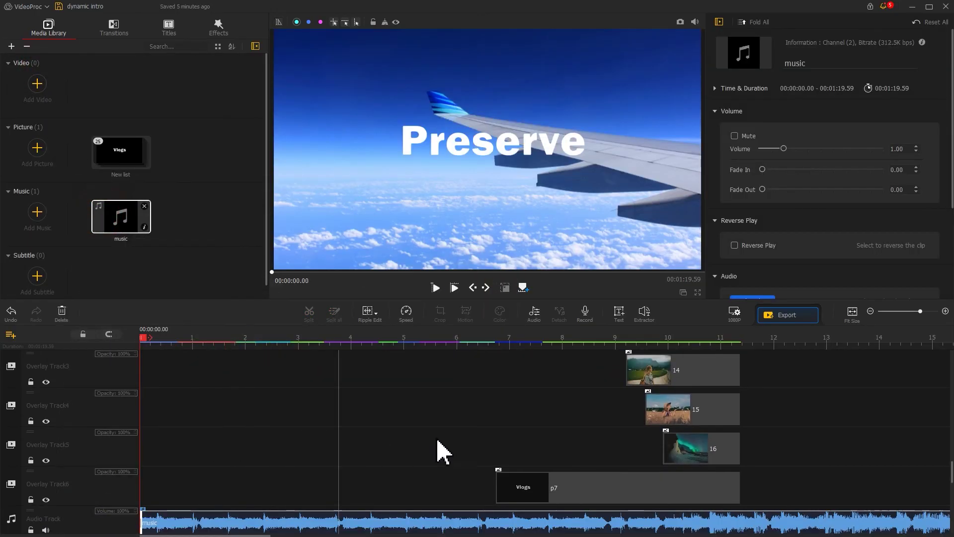
left_click_drag(643, 340, 741, 348)
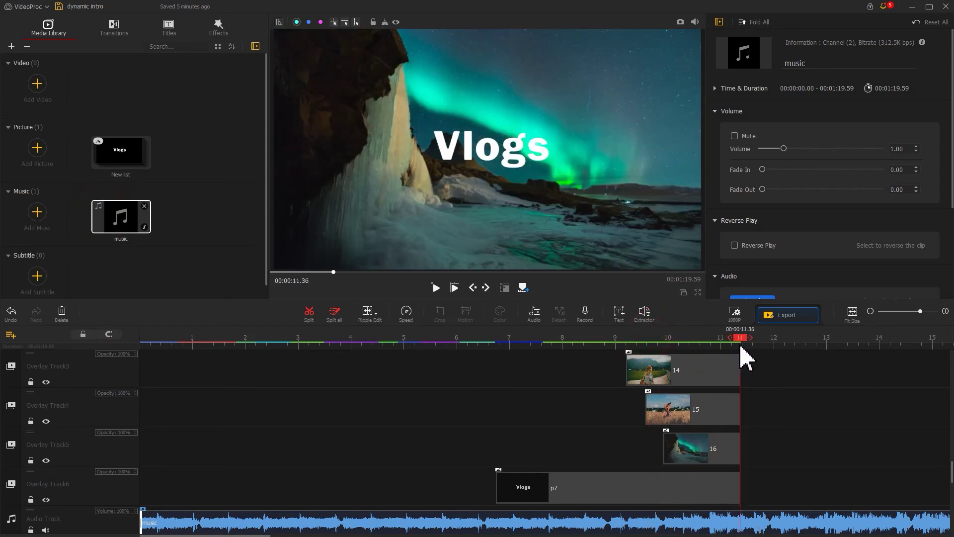
left_click(316, 322)
left_click(773, 522)
key("Delete")
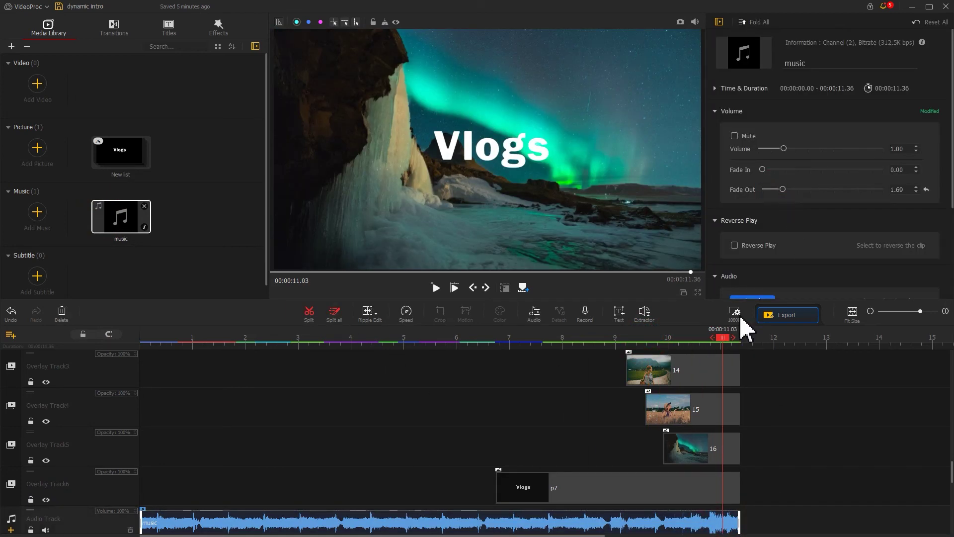
left_click_drag(728, 343, 98, 348)
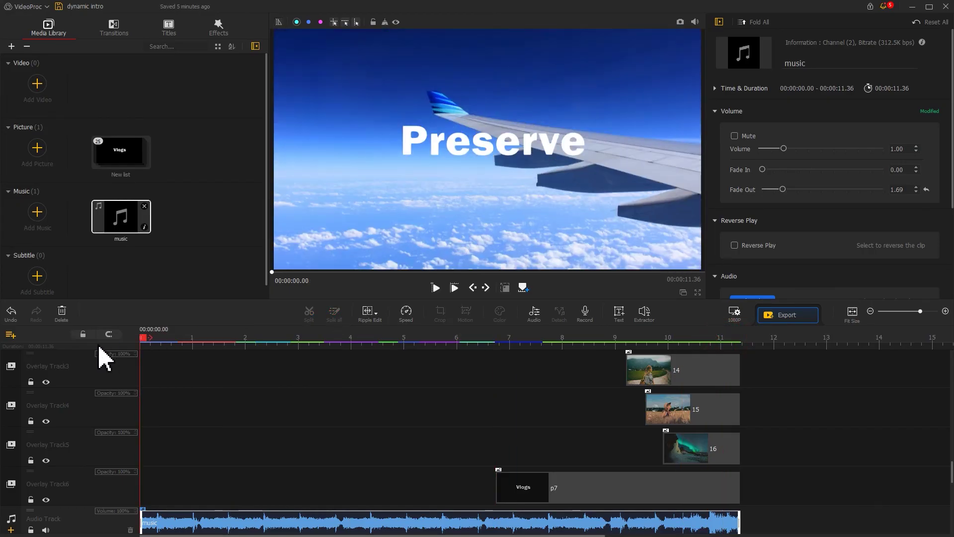
key("space")
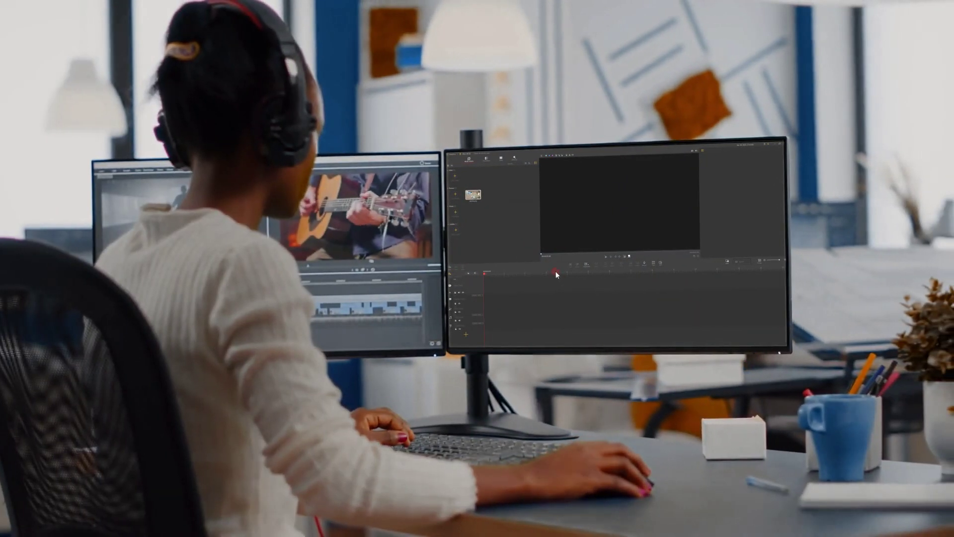
left_click_drag(467, 195, 468, 279)
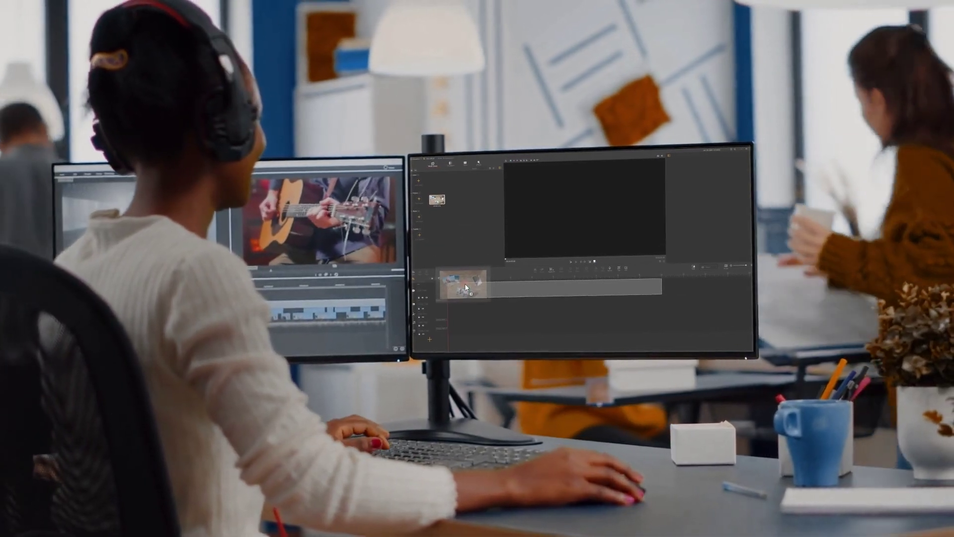